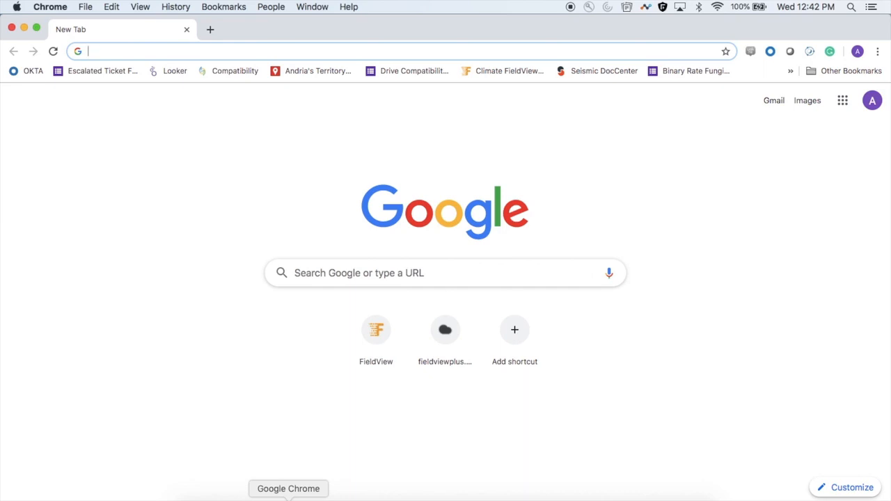
Open the Climate FieldView website and log in to reach the account's field list
left_click(381, 346)
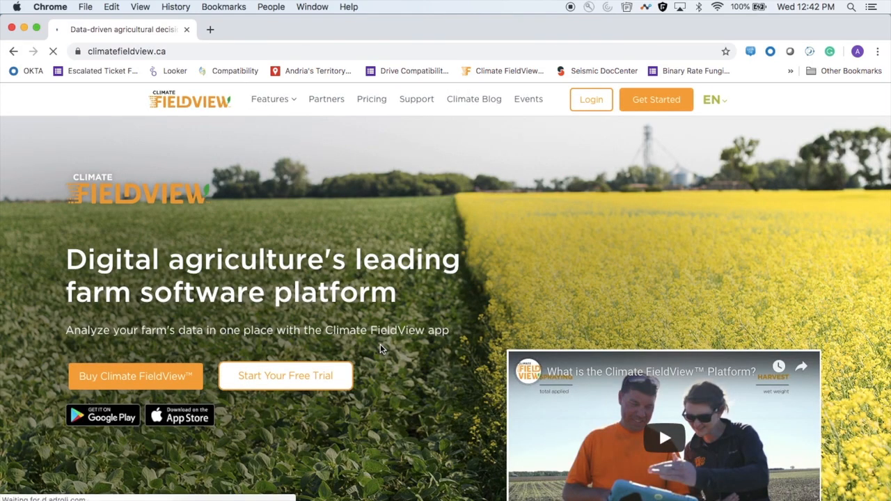
left_click(592, 101)
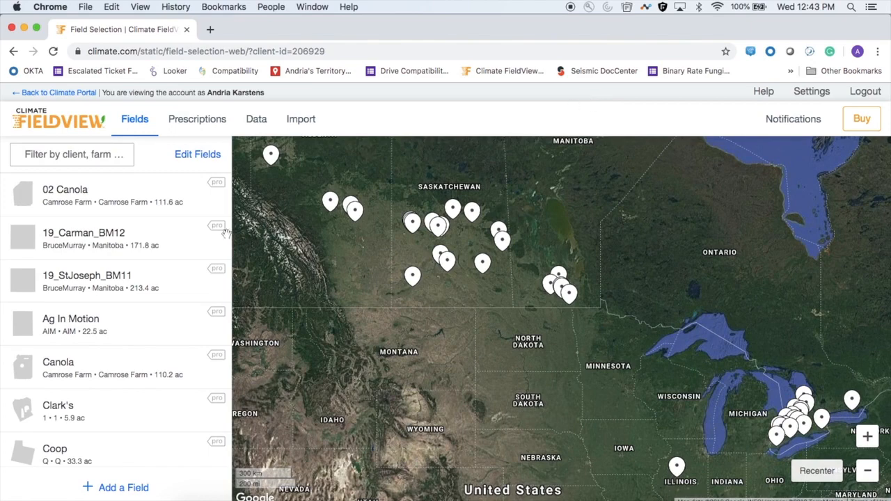
scroll(148, 293, "down", 7)
scroll(149, 293, "up", 5)
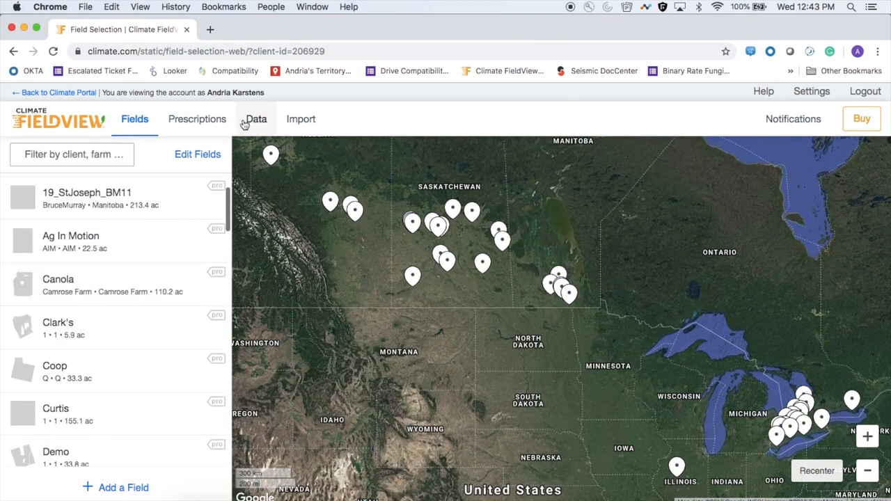
Go to the prescriptions and select the field "Demo - Prescriptions"
left_click(196, 130)
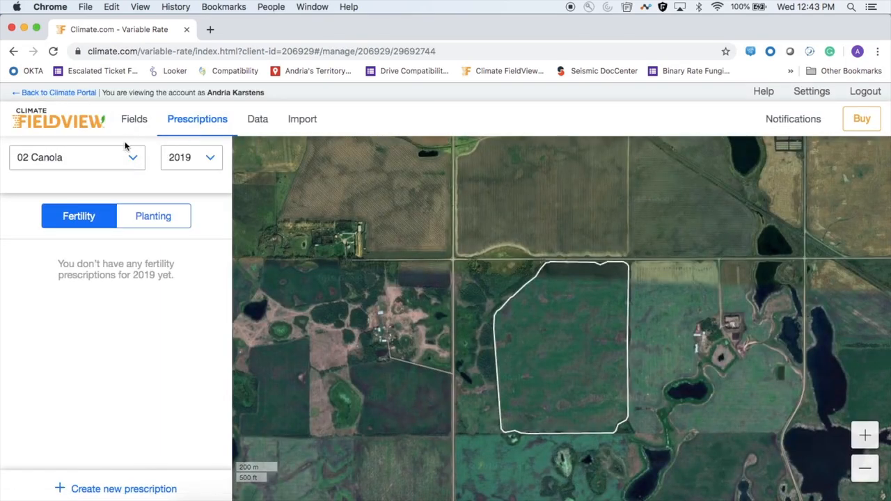
left_click(132, 159)
scroll(98, 318, "down", 3)
scroll(98, 318, "down", 5)
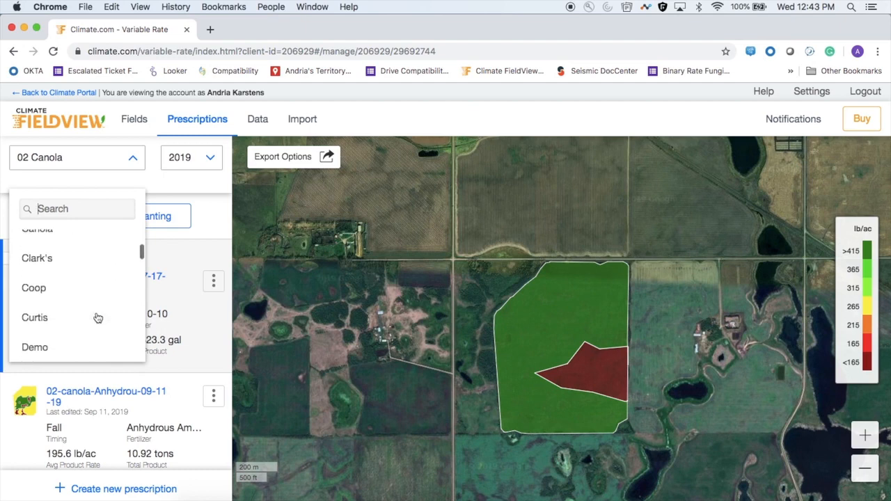
scroll(98, 318, "down", 2)
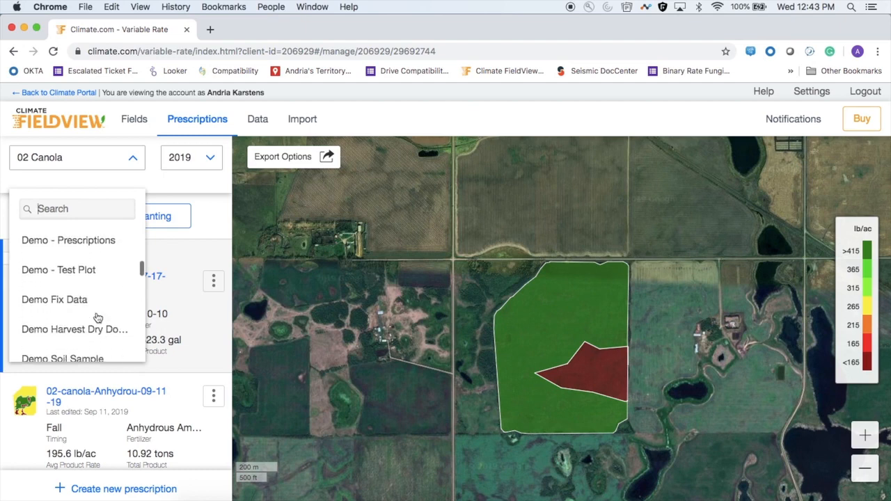
scroll(98, 318, "up", 2)
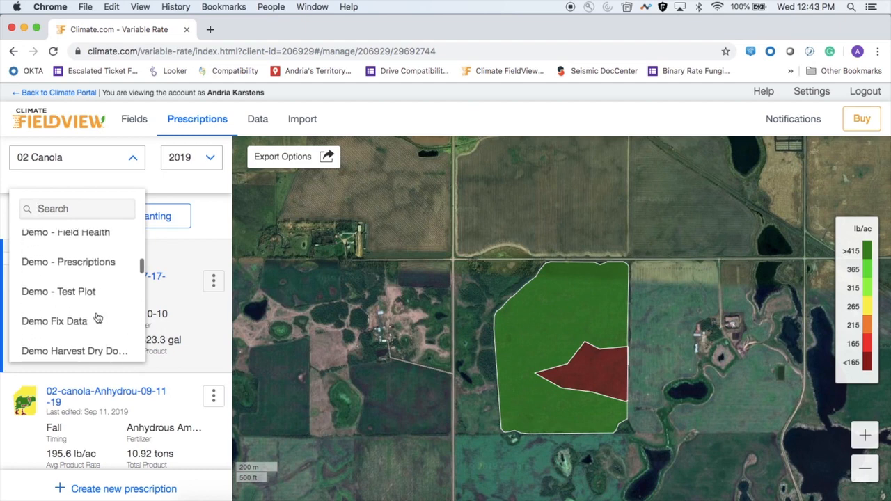
left_click(95, 262)
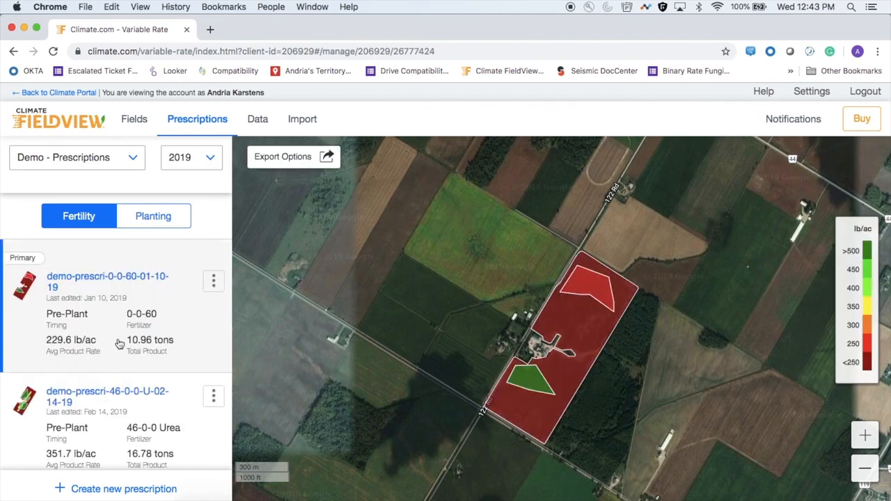
Start a new manual fertility prescription for the field, using Draw Your Own Zones as the management zones
left_click(113, 401)
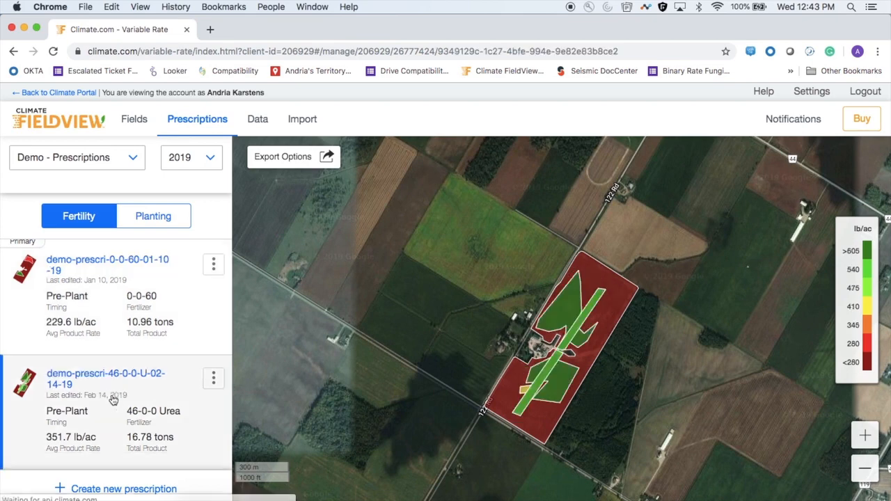
left_click(115, 489)
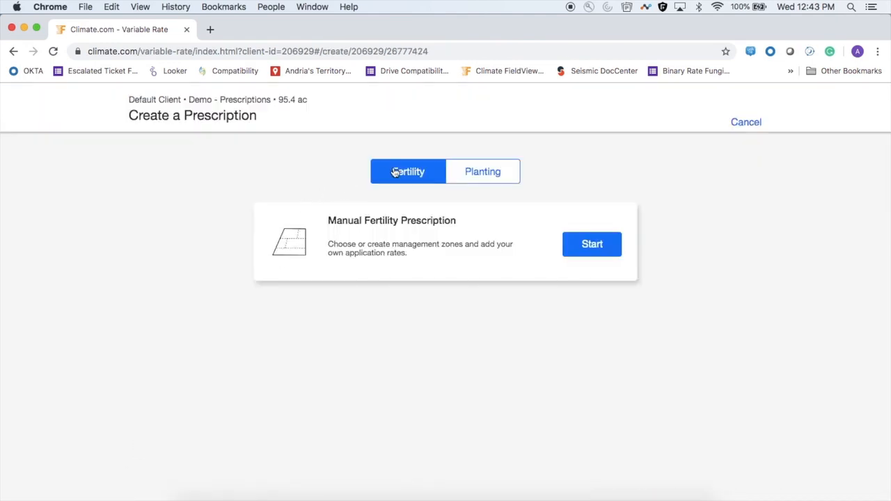
left_click(582, 252)
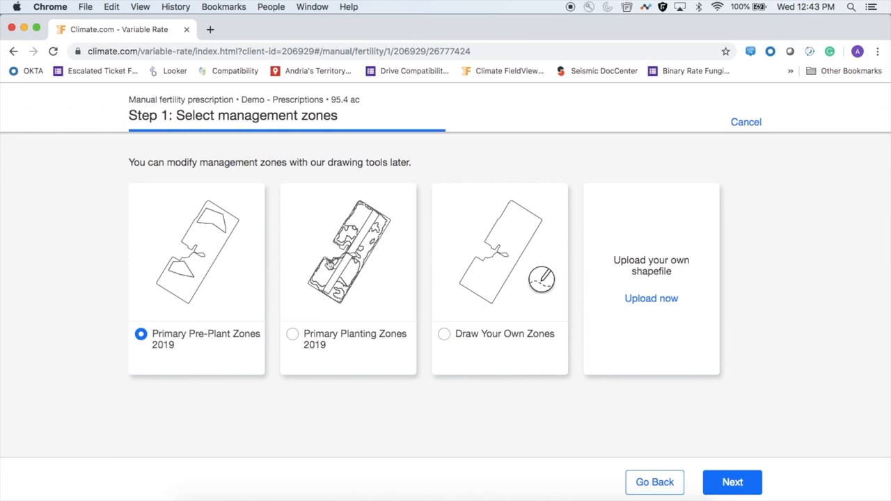
left_click(446, 334)
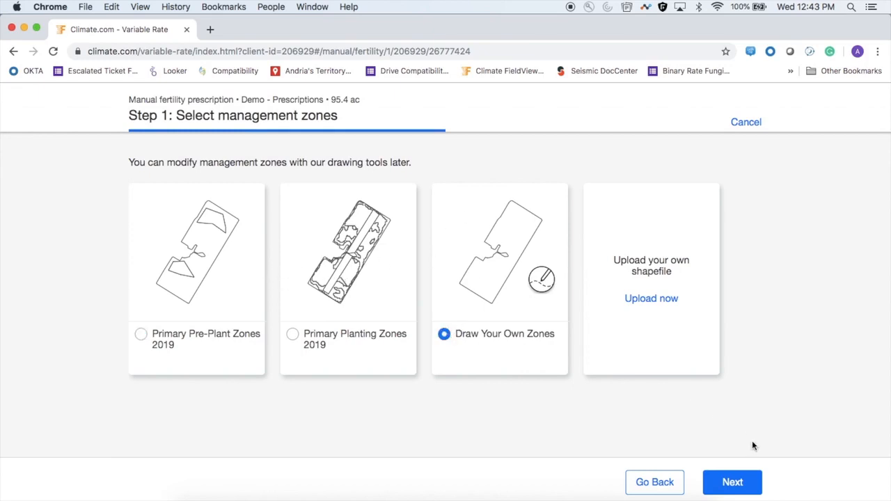
left_click(731, 481)
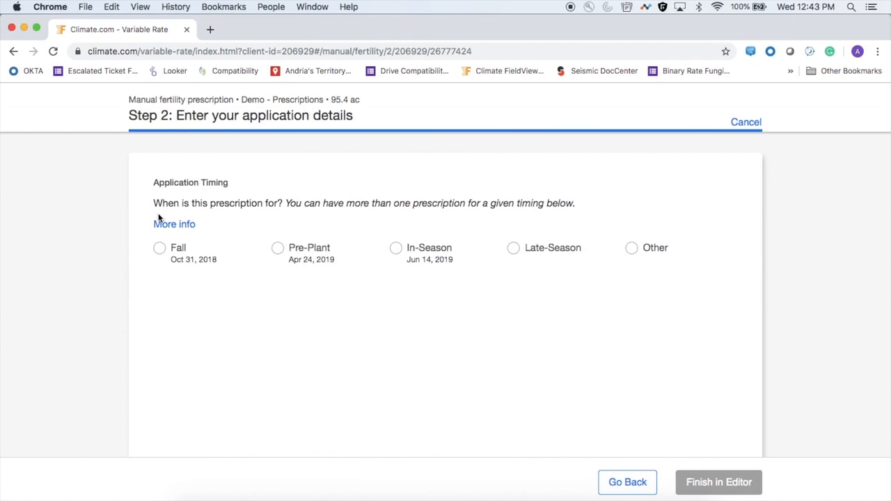
Set the application timing to Fall and the fertilizer type to Nitrogen
left_click(158, 249)
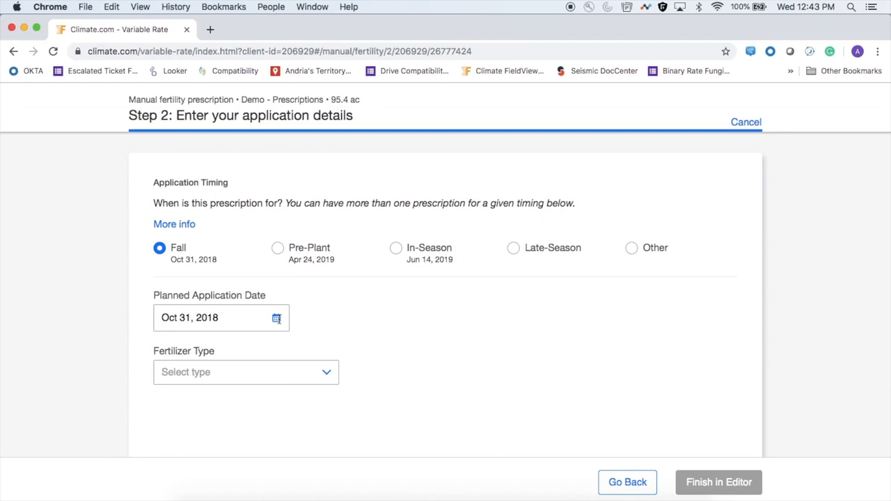
scroll(279, 318, "down", 2)
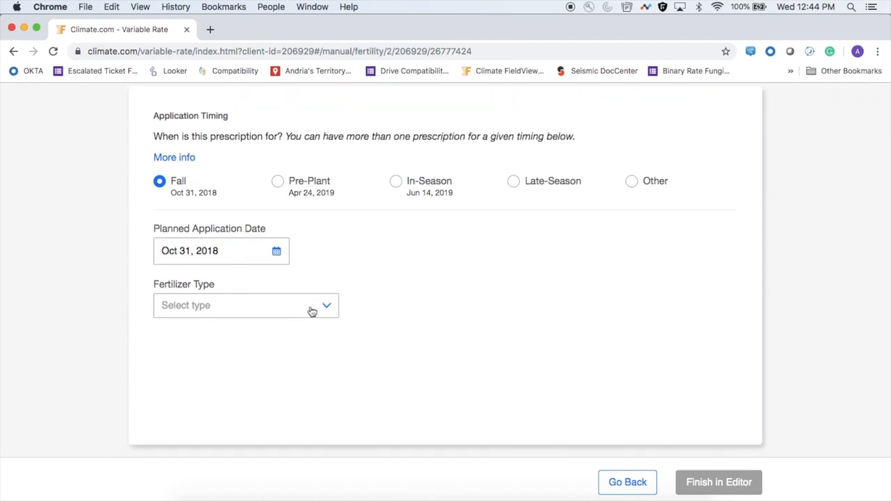
left_click(312, 311)
left_click(285, 371)
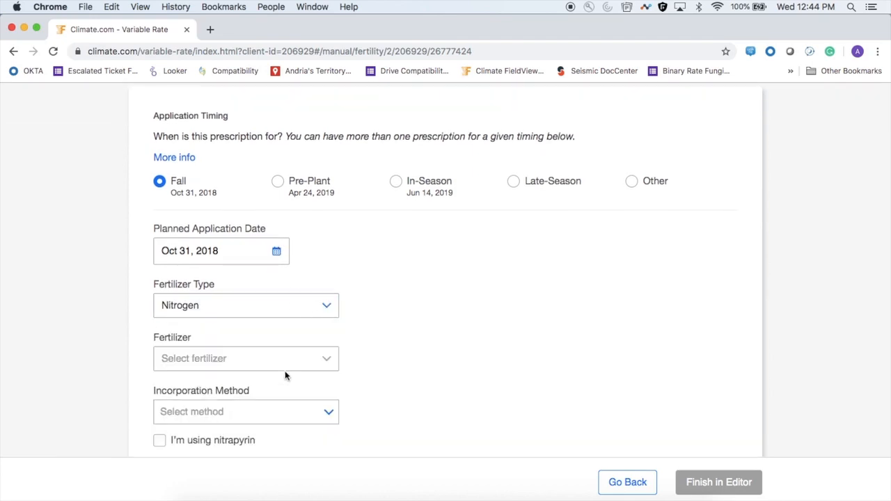
Search the fertilizers for "an" and choose Anhydrous Ammonia
left_click(284, 359)
type("a")
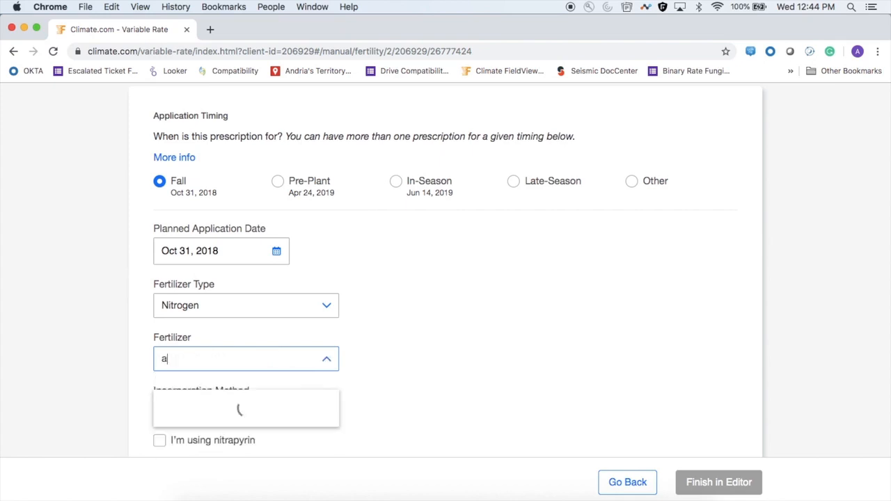
type("n")
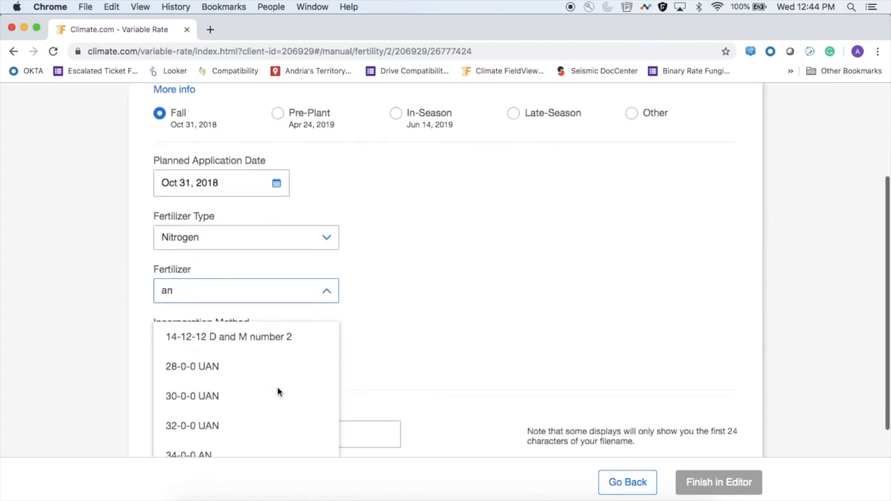
scroll(278, 393, "down", 3)
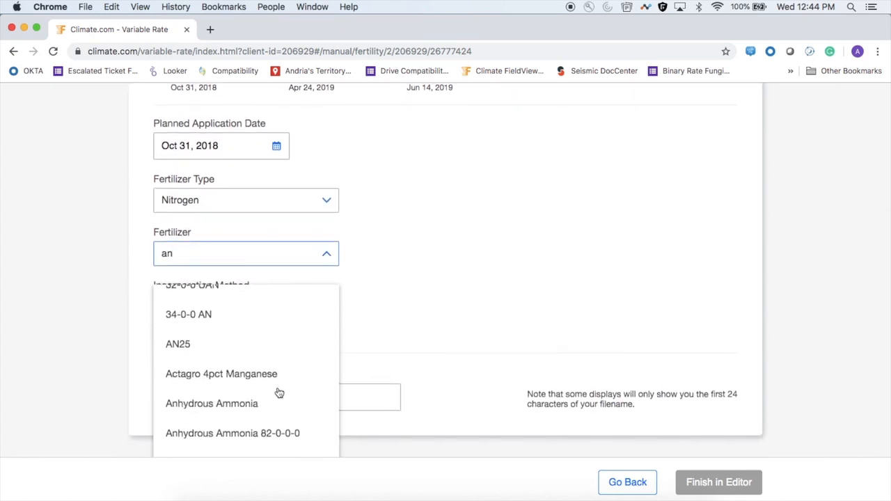
left_click(264, 405)
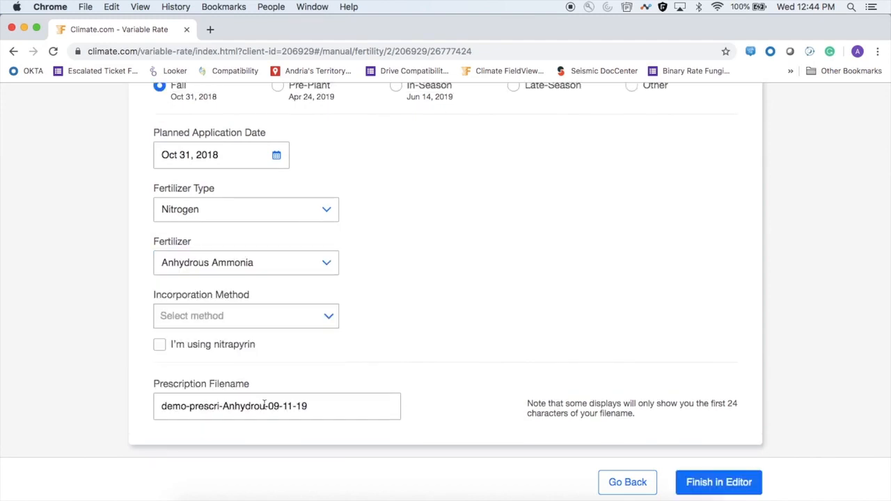
Set the incorporation method to "Injected or knifed in" and continue to the prescription editor
left_click(323, 317)
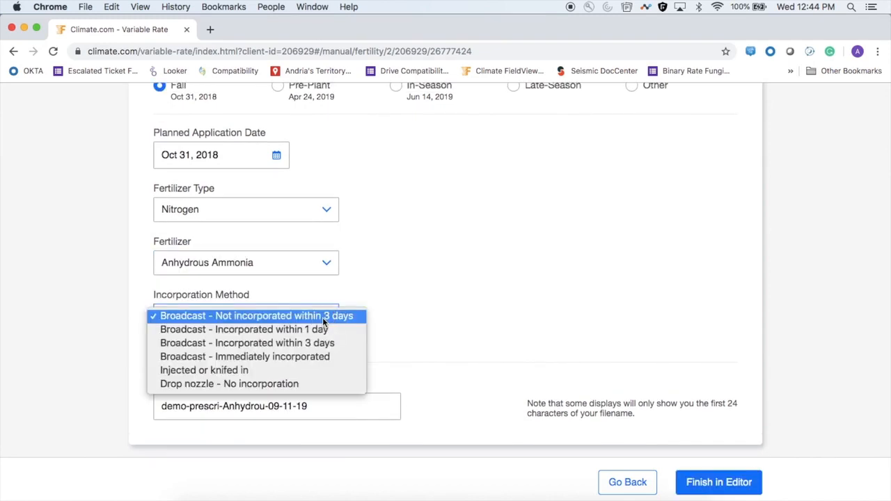
left_click(310, 373)
left_click(316, 406)
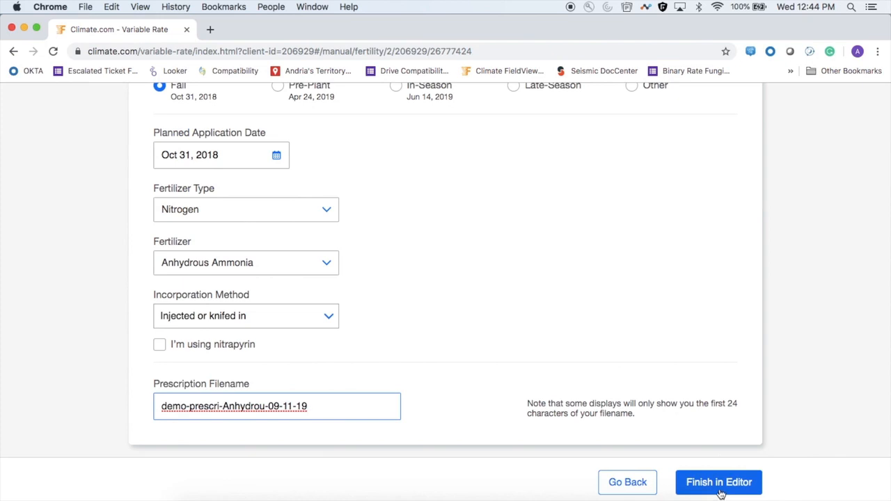
scroll(672, 377, "up", 2)
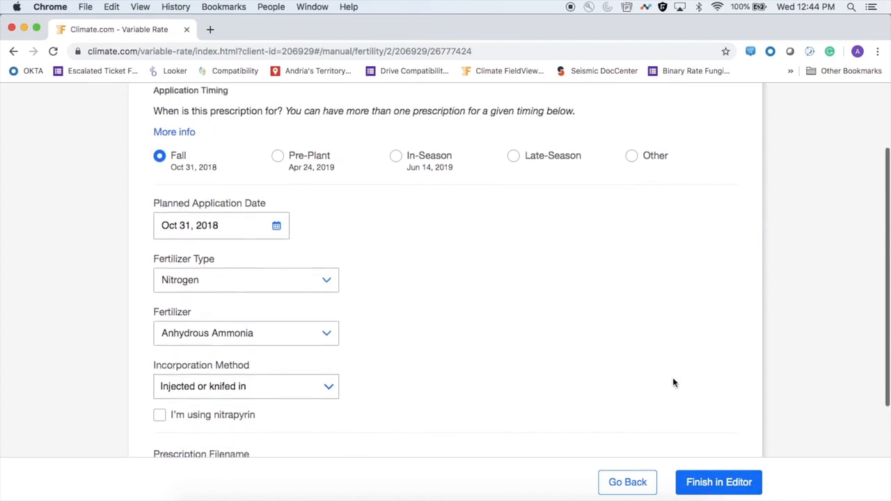
left_click(705, 481)
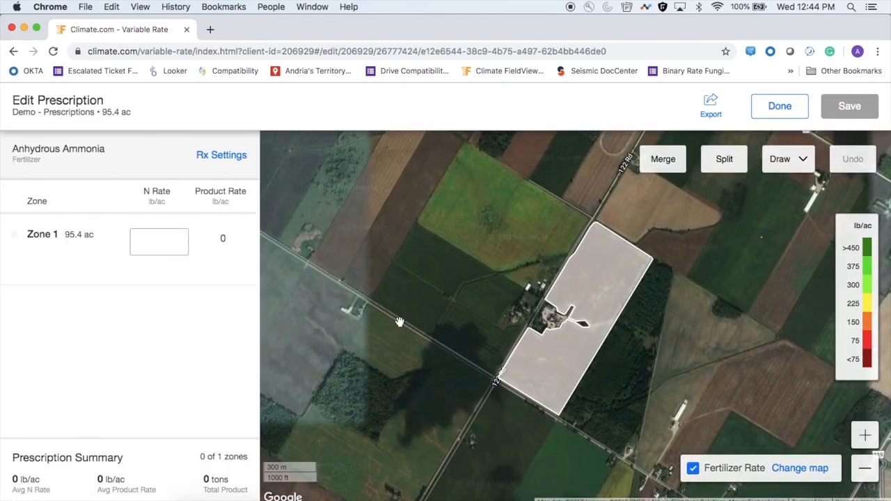
Show the In Season Scouting map for season 2019, dated Jul 26, 2019, beneath the prescription zones
left_click(231, 261)
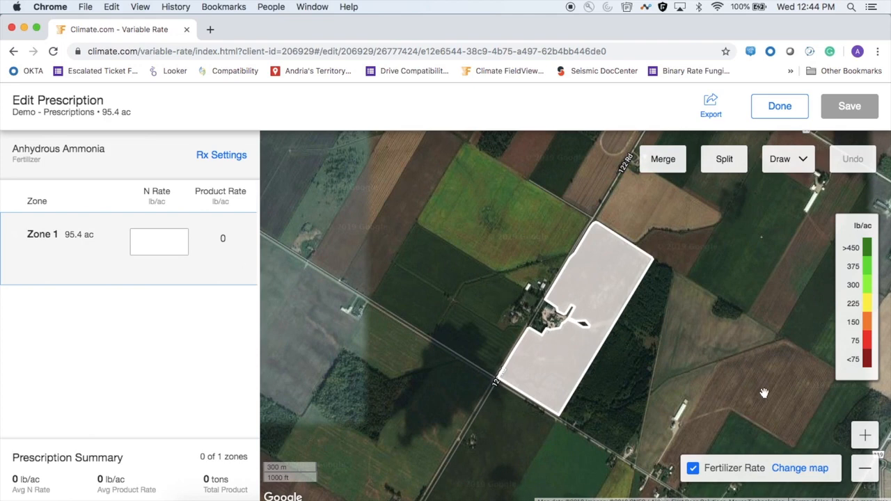
left_click(797, 469)
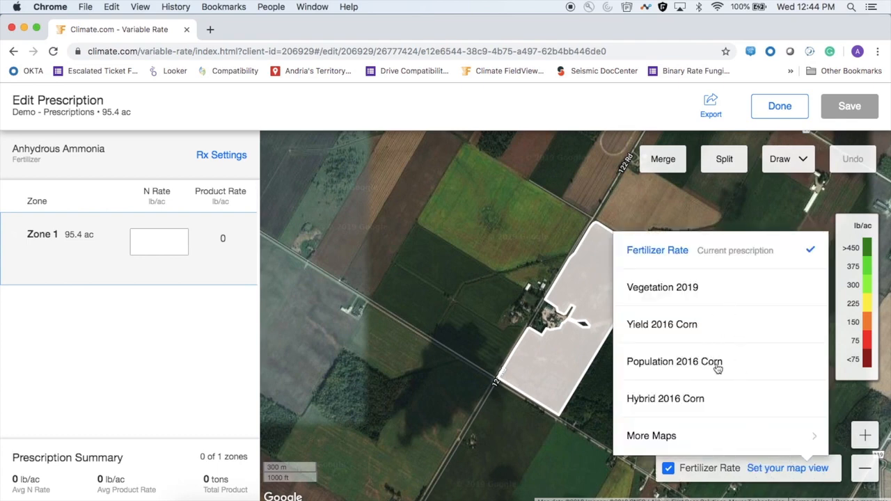
left_click(651, 436)
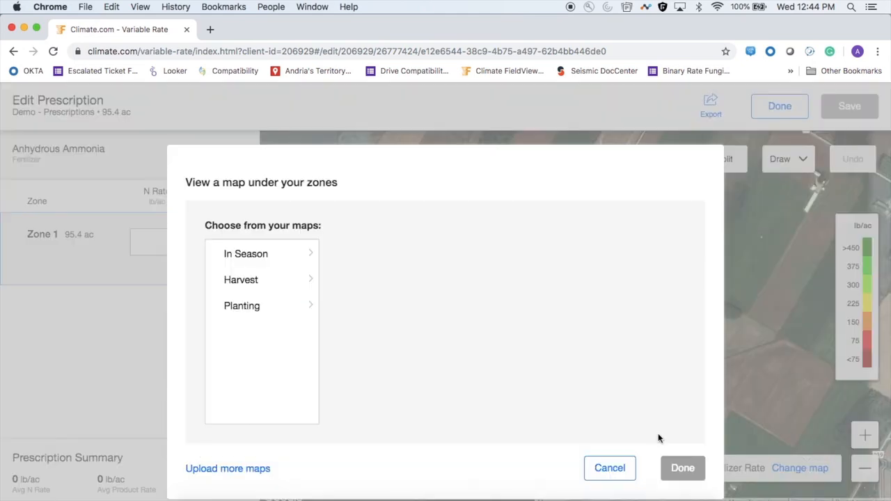
left_click(279, 255)
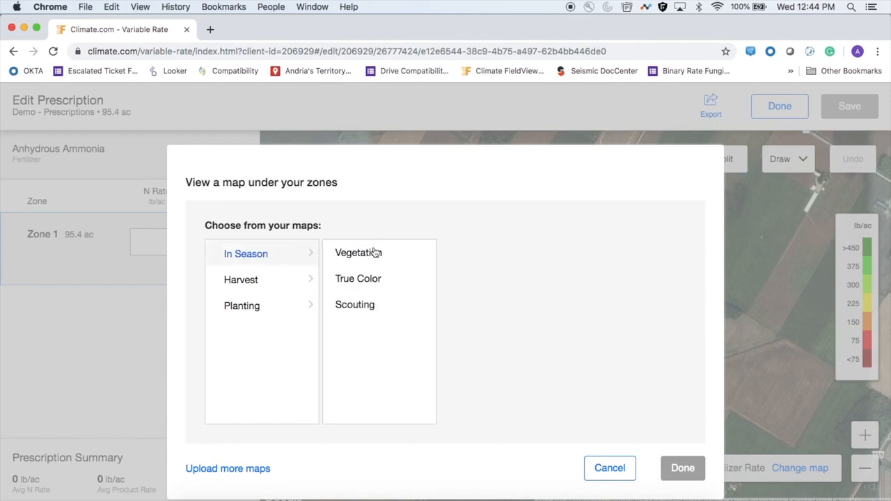
left_click(356, 307)
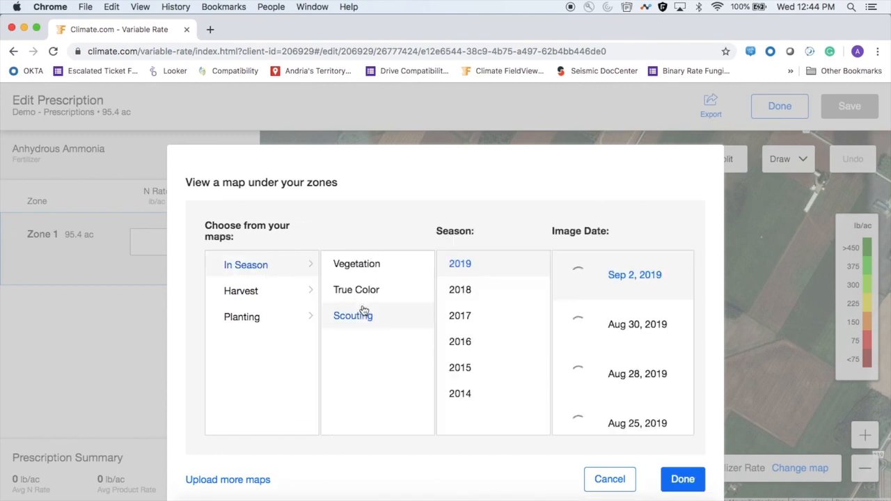
scroll(627, 361, "down", 10)
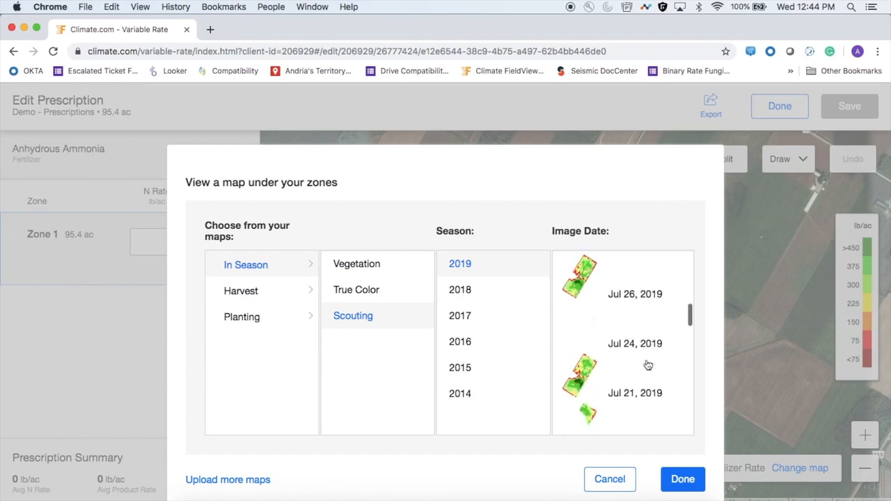
scroll(648, 365, "down", 1)
scroll(648, 366, "up", 1)
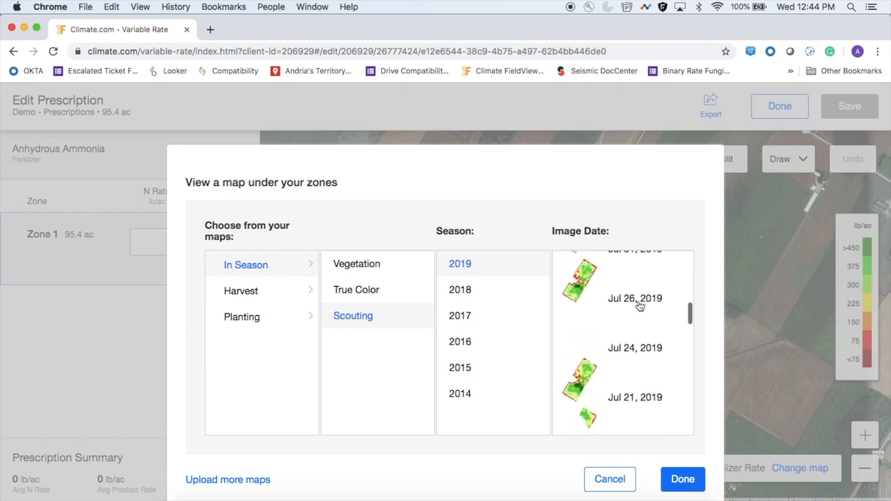
left_click(639, 306)
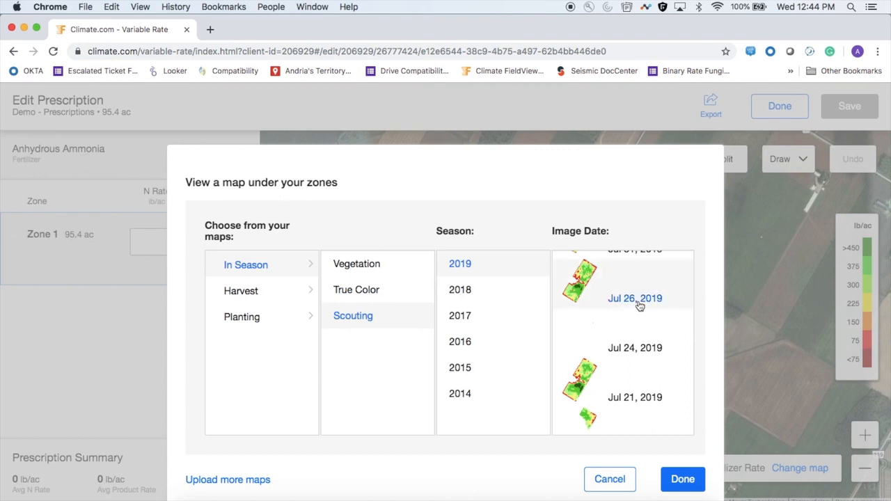
left_click(685, 483)
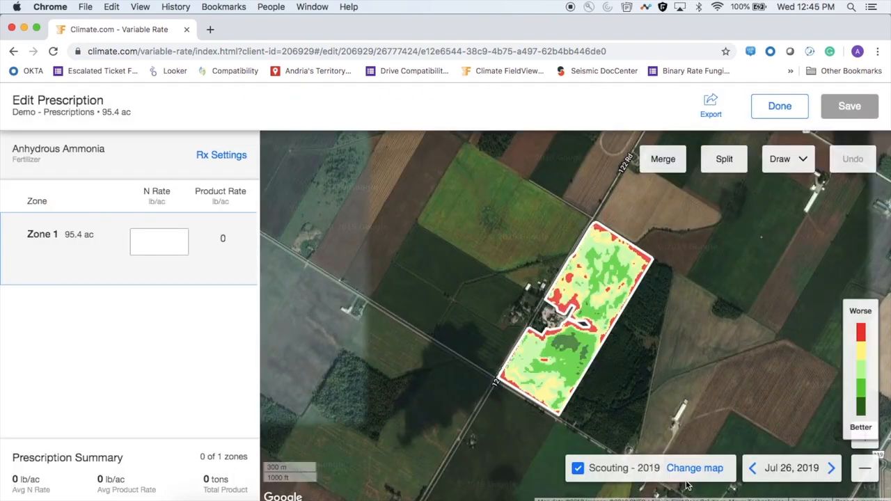
left_click(684, 396)
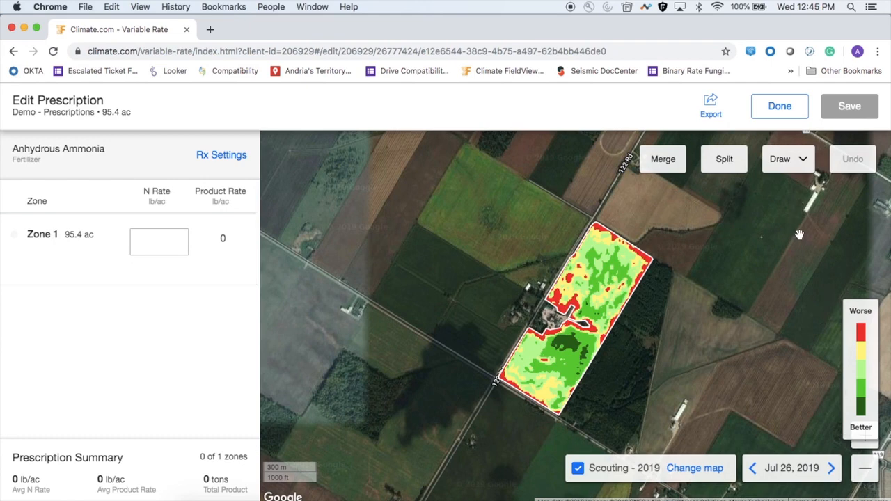
left_click(865, 444)
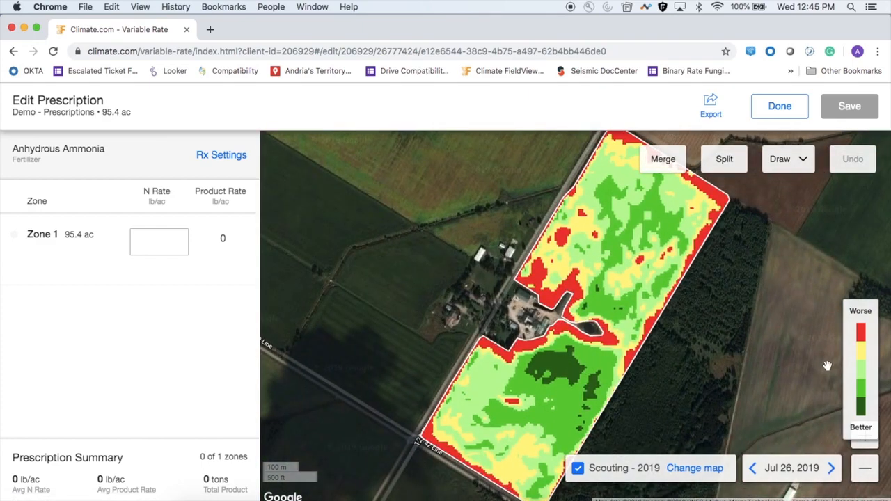
Draw a polygon zone of about 17.1 ac around the dark green, better-performing area in the southern half of the field
left_click(783, 159)
left_click(786, 190)
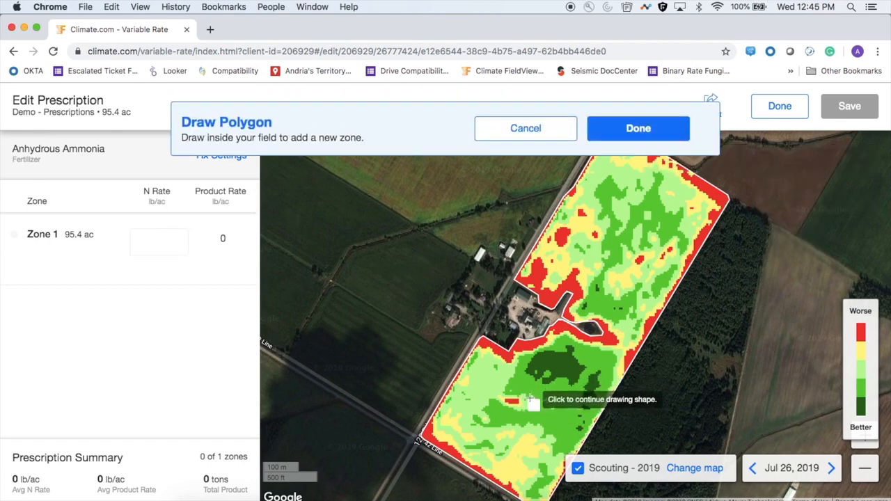
left_click(504, 390)
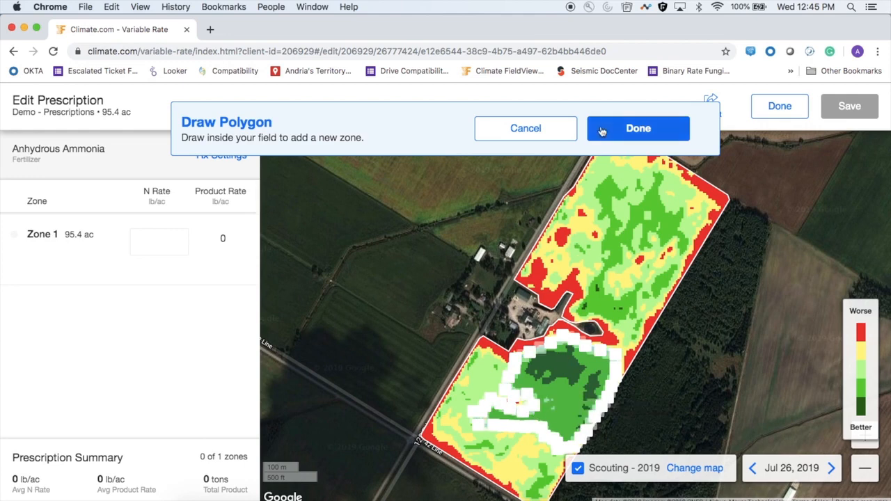
left_click(602, 131)
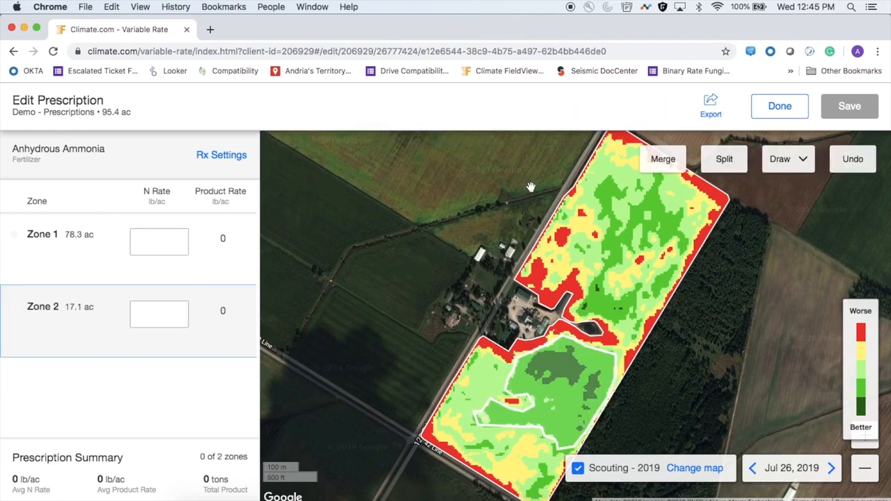
Draw a polygon zone of about 15.3 ac around the green area in the northern half, leaving out the yellow-red patch near the eastern edge
left_click(783, 158)
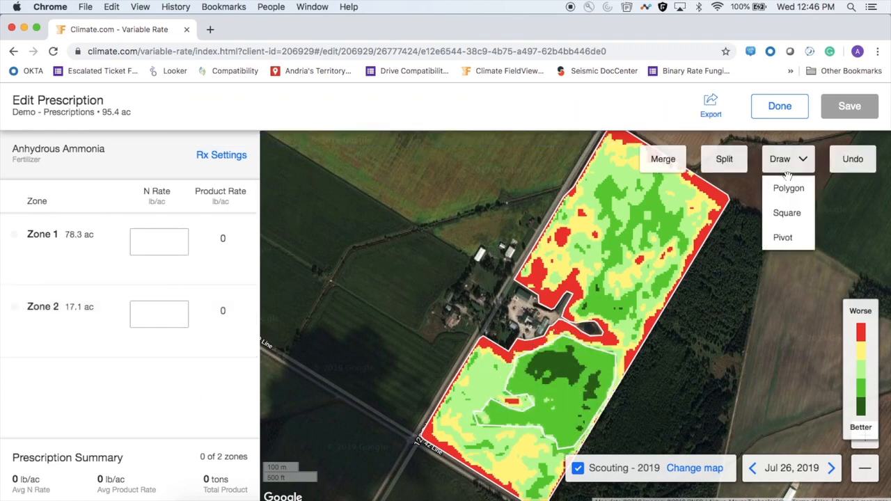
left_click(786, 189)
left_click(659, 298)
left_click(676, 264)
left_click(652, 277)
left_click(642, 283)
left_click(628, 291)
left_click(618, 296)
left_click(604, 292)
left_click(604, 274)
left_click(614, 263)
left_click(621, 255)
left_click(633, 246)
left_click(645, 239)
left_click(657, 245)
left_click(669, 241)
left_click(676, 249)
left_click(688, 244)
left_click(682, 225)
left_click(674, 207)
left_click(657, 168)
left_click(634, 176)
left_click(607, 175)
left_click(600, 189)
left_click(600, 209)
left_click(607, 227)
left_click(601, 244)
left_click(596, 267)
left_click(592, 284)
left_click(575, 314)
left_click(589, 313)
left_click(601, 315)
left_click(615, 317)
left_click(630, 313)
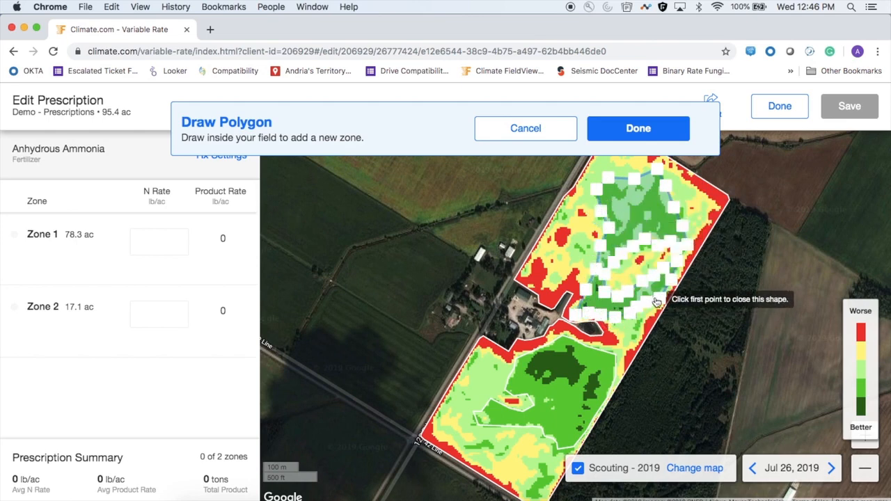
left_click(636, 136)
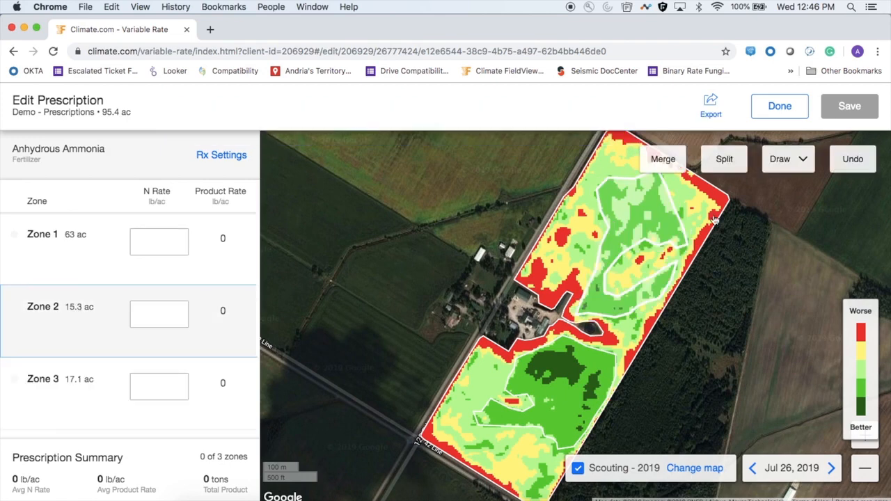
Draw a polygon zone of about 8.2 ac around the red and yellow area along the western edge, north of the farmstead
left_click(785, 159)
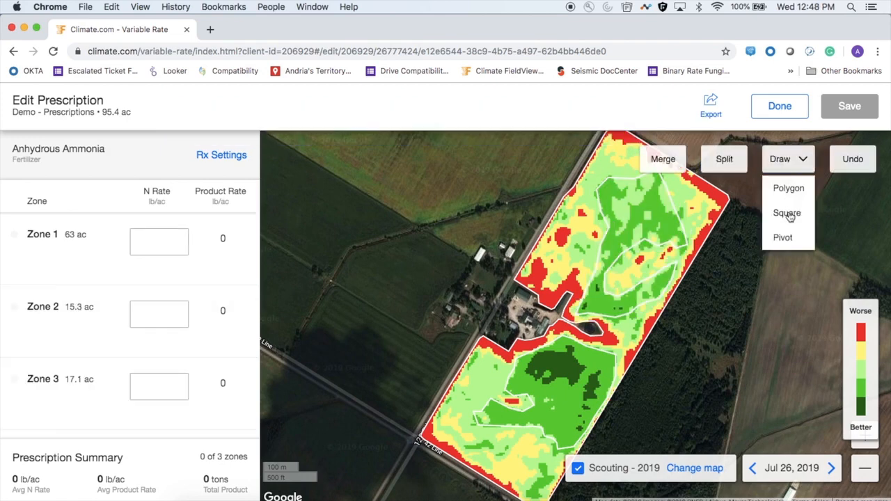
left_click(788, 188)
left_click(551, 216)
left_click(580, 204)
left_click(595, 215)
left_click(599, 233)
left_click(574, 235)
left_click(570, 254)
left_click(589, 265)
left_click(588, 278)
left_click(582, 292)
left_click(570, 309)
left_click(574, 297)
left_click(565, 287)
left_click(553, 307)
left_click(541, 297)
left_click(527, 287)
left_click(516, 279)
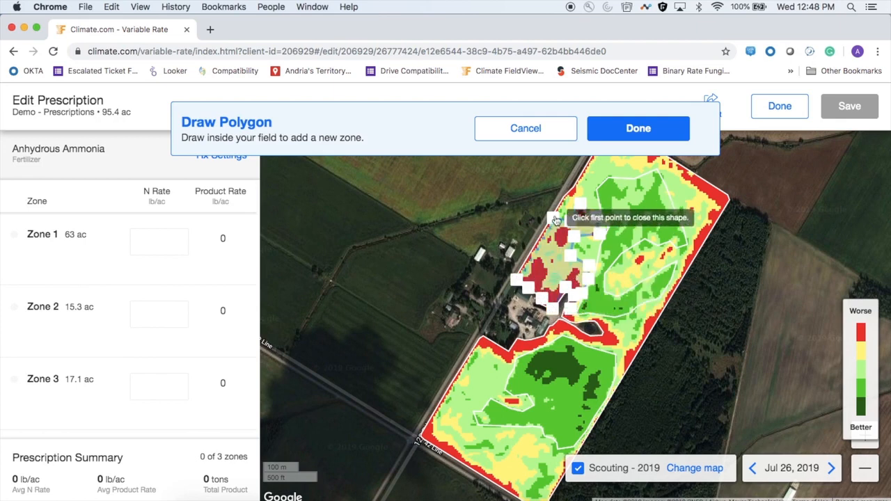
left_click(638, 128)
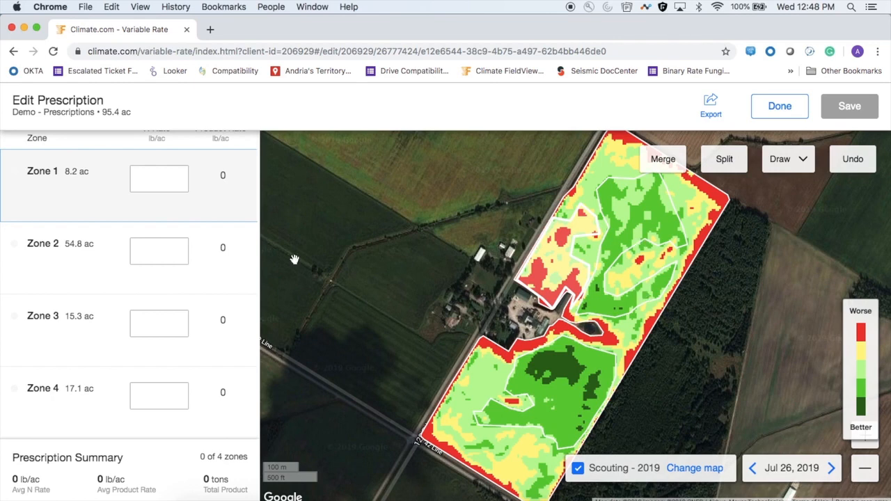
Merge the northern and southern green zones into one zone, and check the extent of all three zones on the map
scroll(138, 313, "up", 1)
scroll(138, 313, "down", 1)
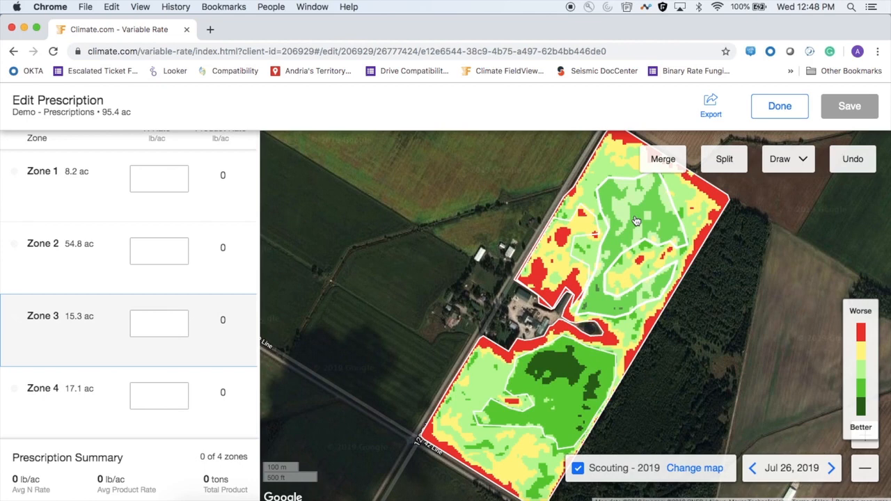
left_click(671, 160)
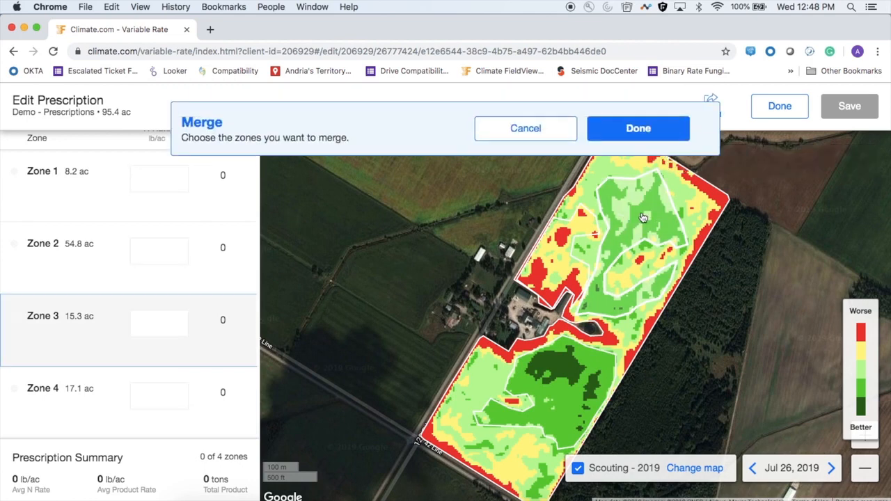
left_click(564, 418)
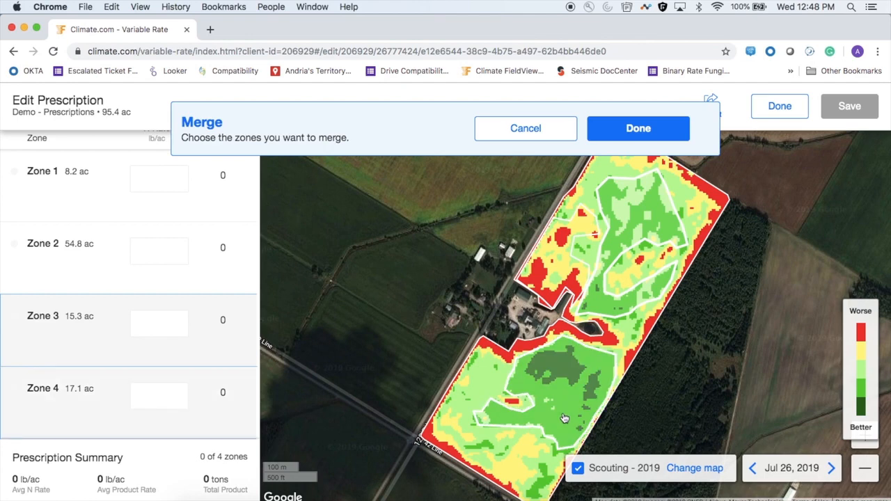
left_click(637, 132)
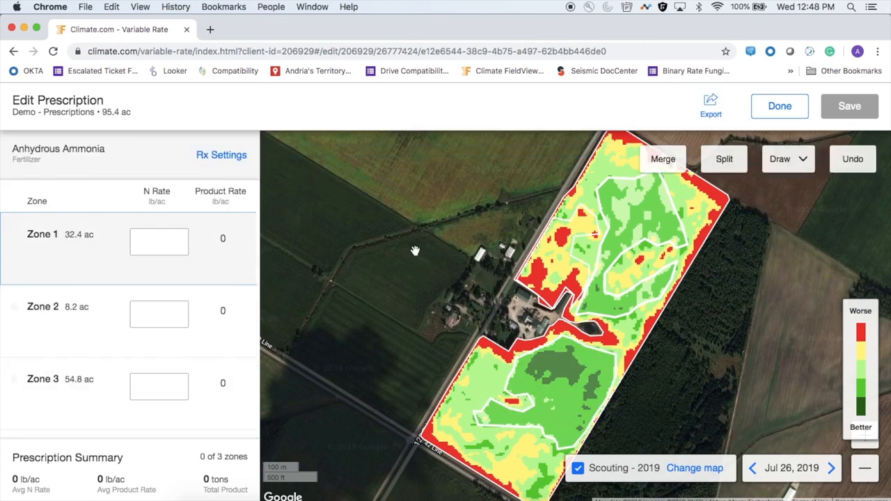
left_click(634, 213)
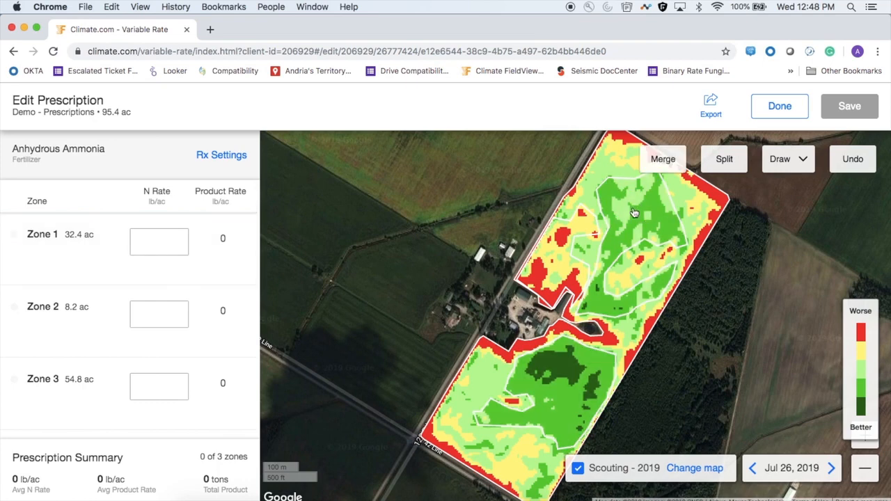
left_click(630, 224)
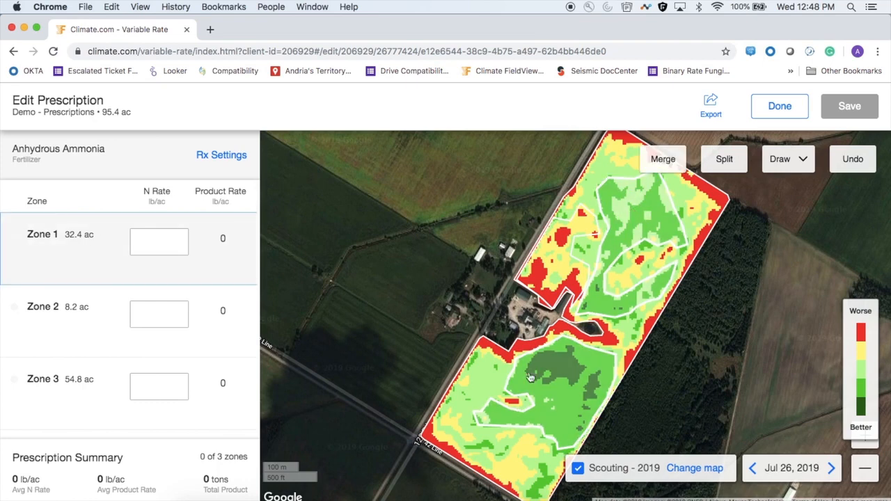
left_click(474, 395)
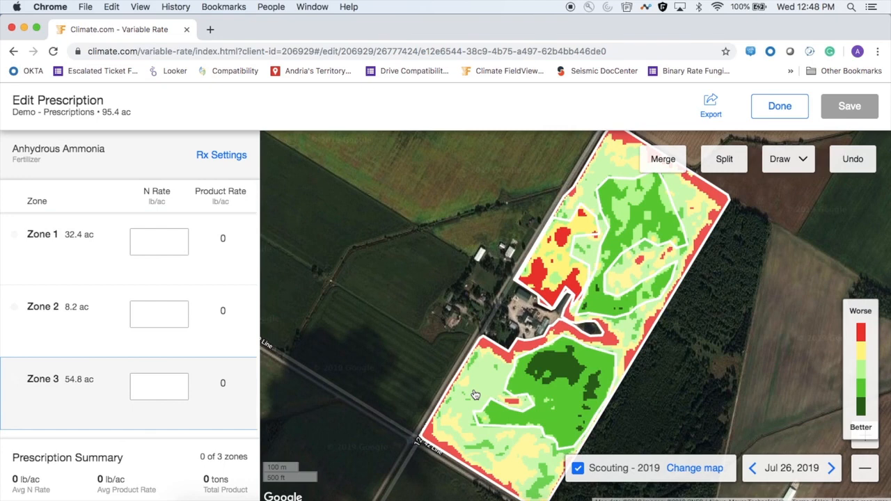
left_click(554, 261)
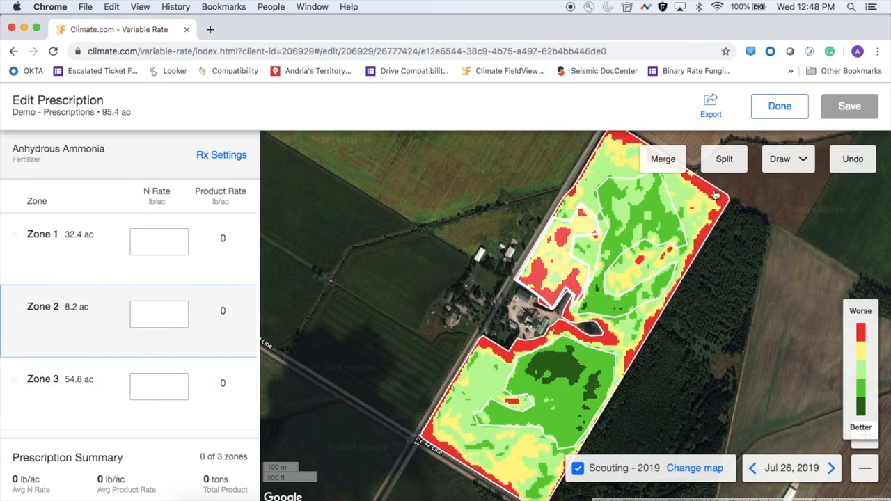
Draw a polygon zone of about 1.7 ac over the red strip along the field boundary just south of the farmstead
left_click(799, 162)
left_click(789, 189)
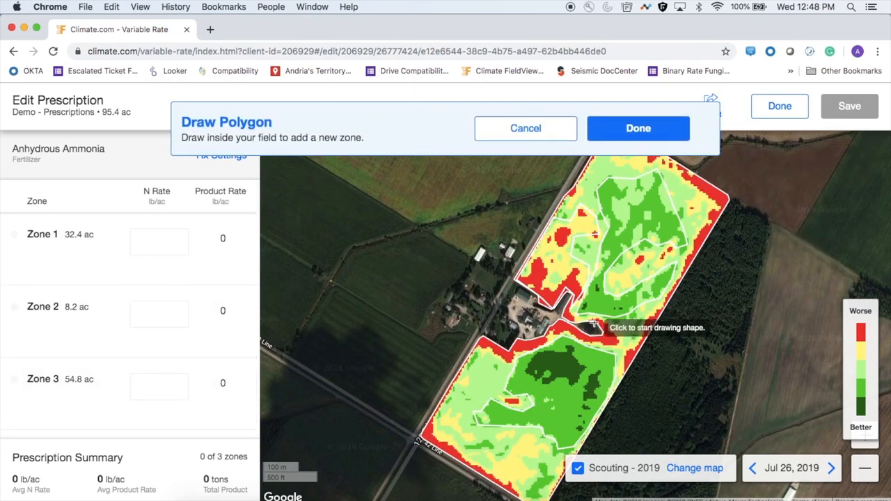
left_click(482, 336)
left_click(473, 347)
left_click(505, 363)
left_click(548, 341)
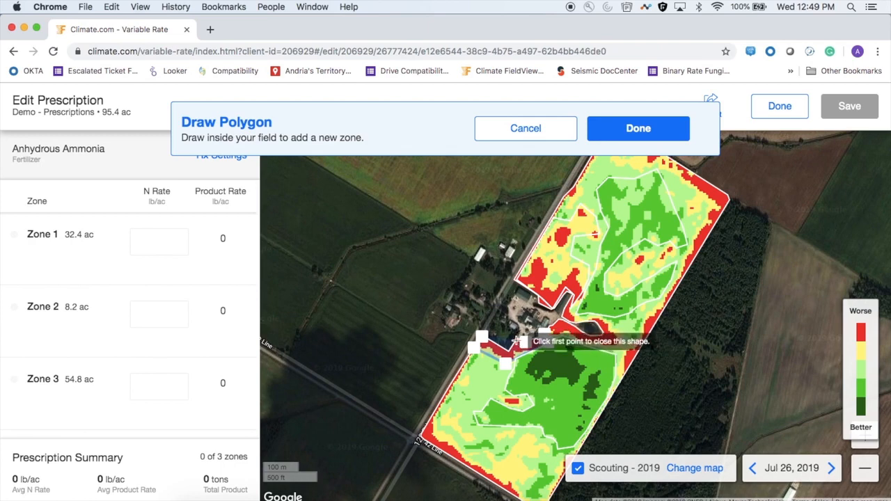
left_click(490, 341)
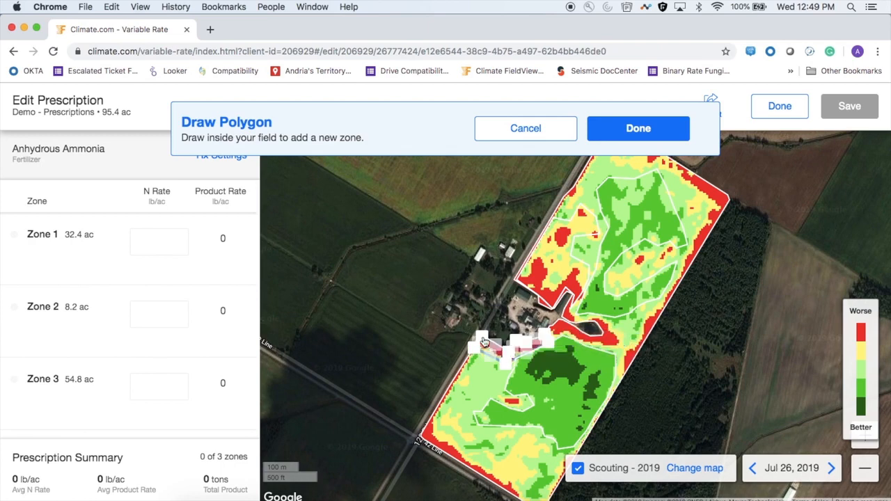
left_click(649, 129)
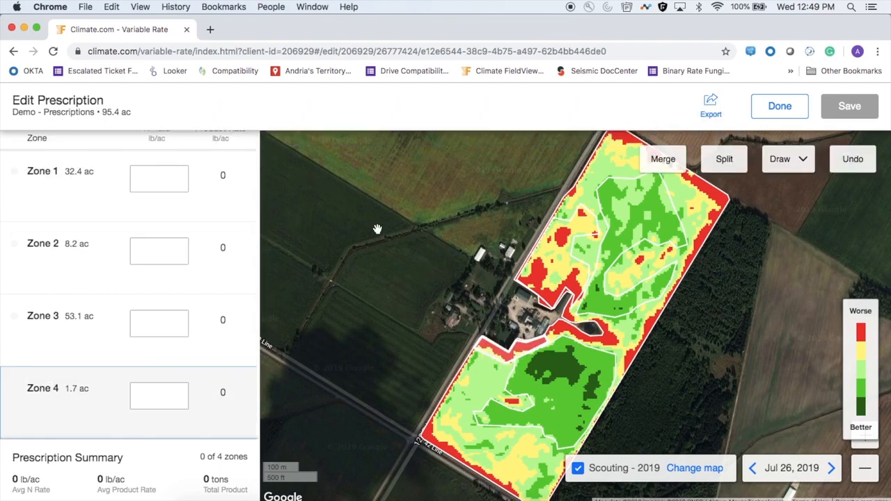
Merge the red strip south of the farmstead with the red and yellow zone north of it
left_click(668, 159)
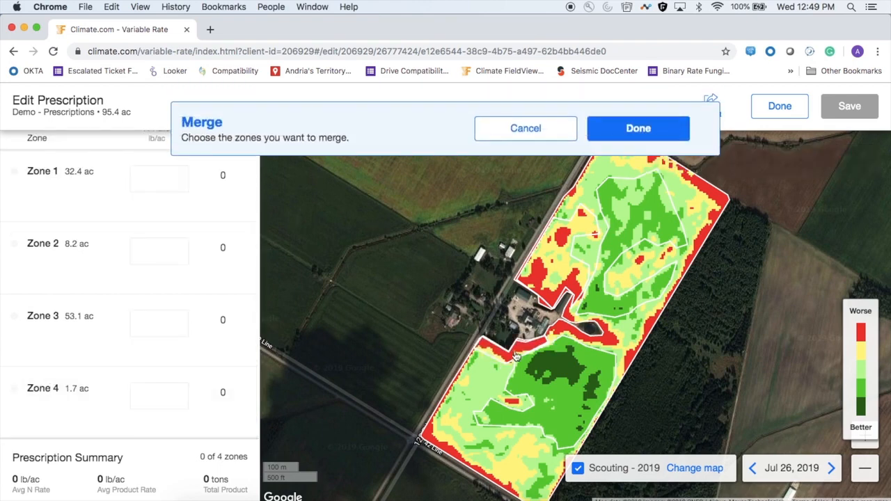
left_click(551, 266)
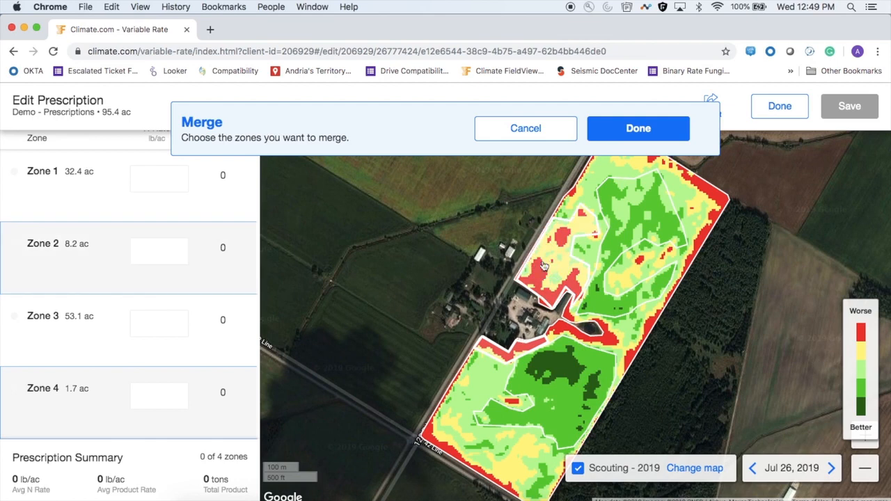
left_click(630, 127)
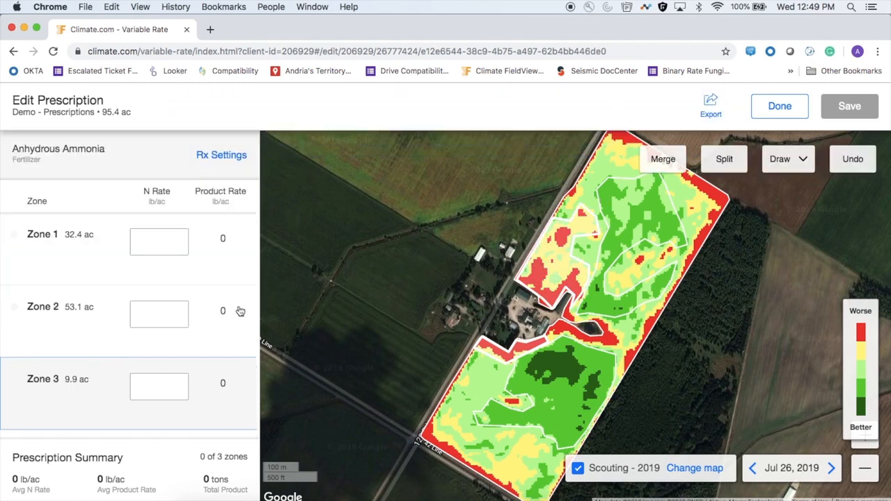
Set the N rates to 200 lb/ac for Zone 1, 150 lb/ac for Zone 2 and 100 lb/ac for Zone 3
left_click(212, 254)
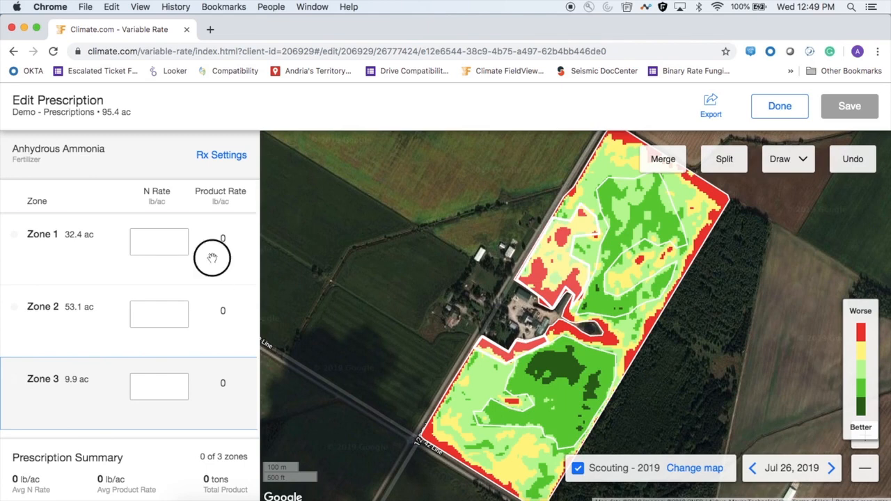
left_click(174, 238)
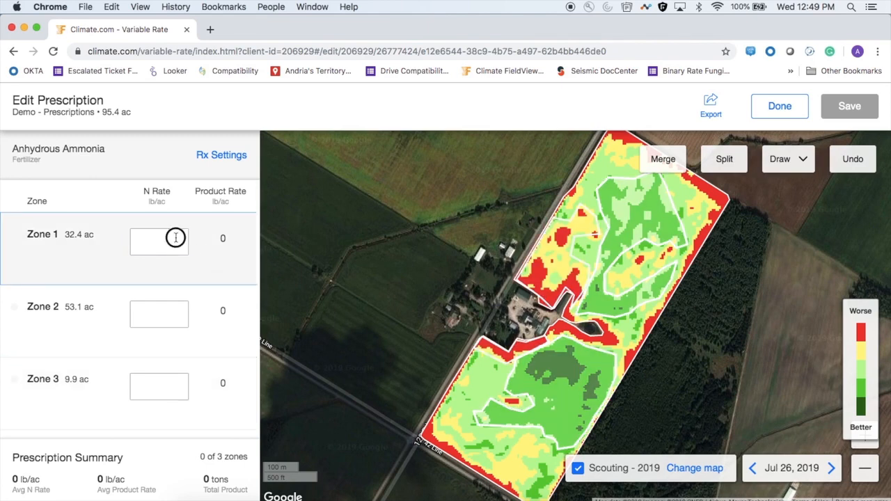
type("200")
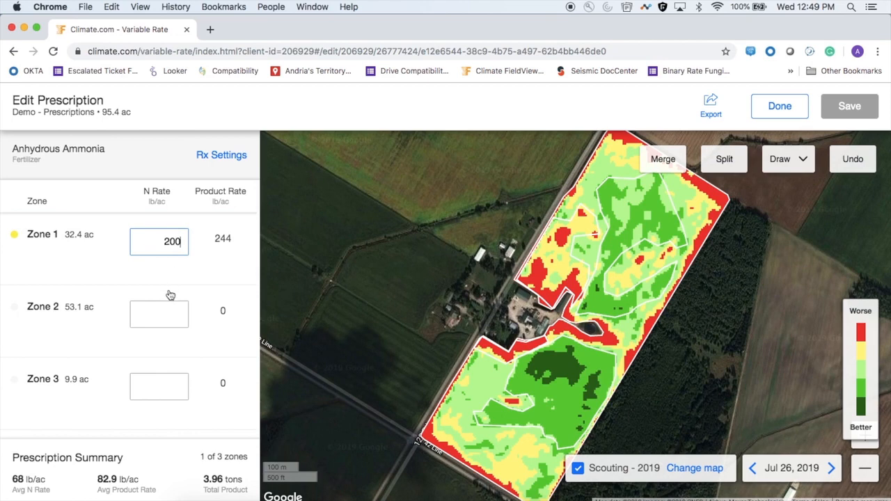
left_click(176, 322)
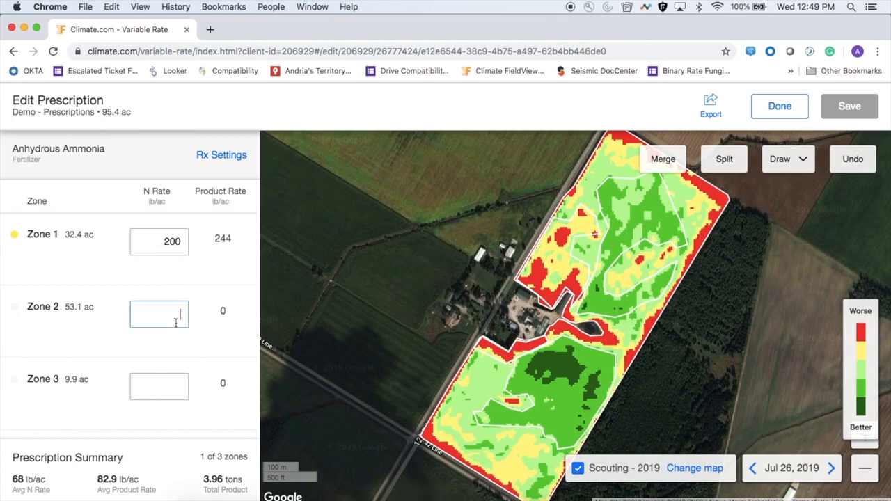
left_click(223, 337)
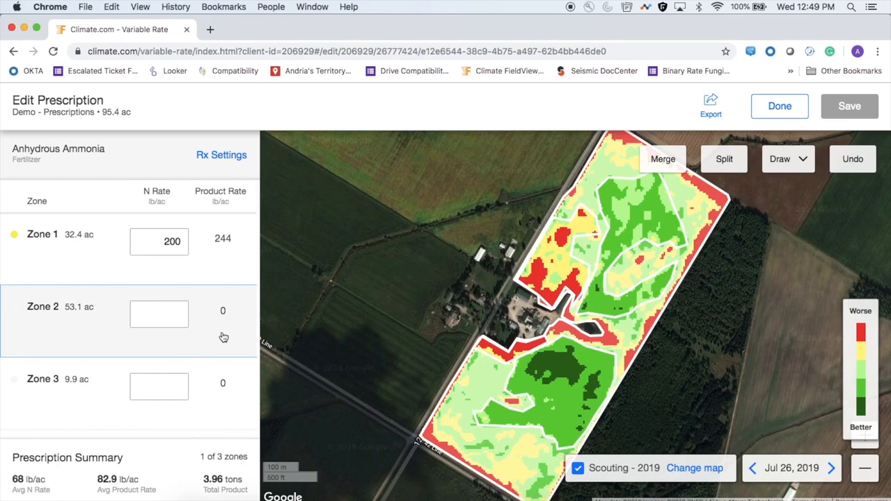
left_click(176, 314)
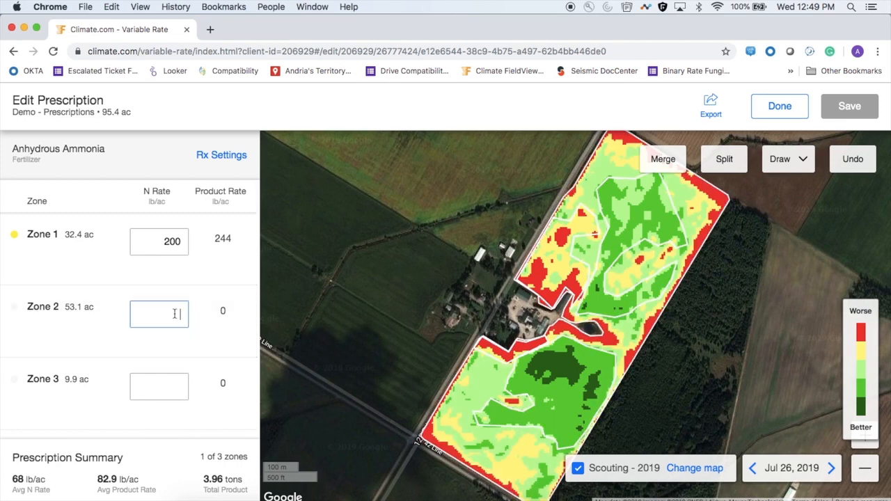
type("150")
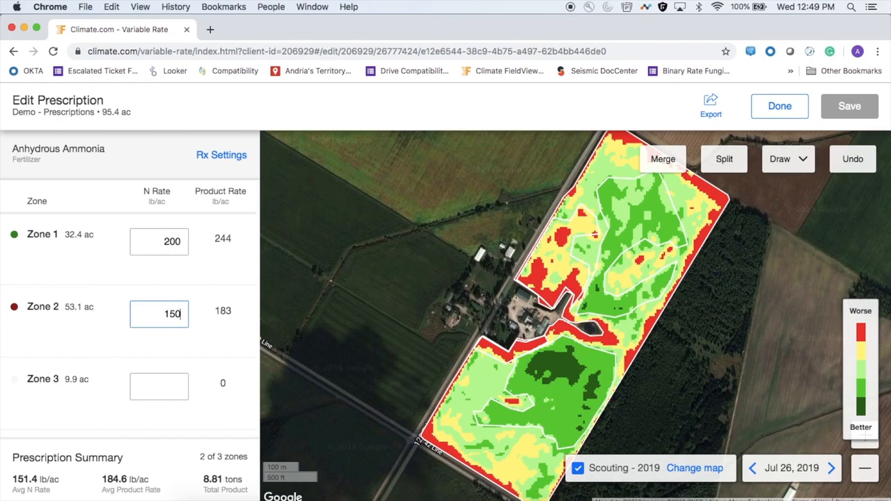
left_click(177, 388)
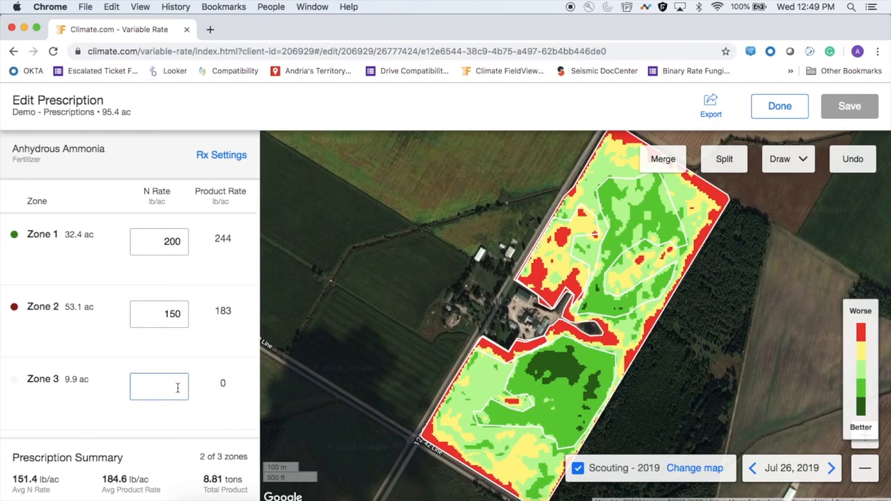
type("100")
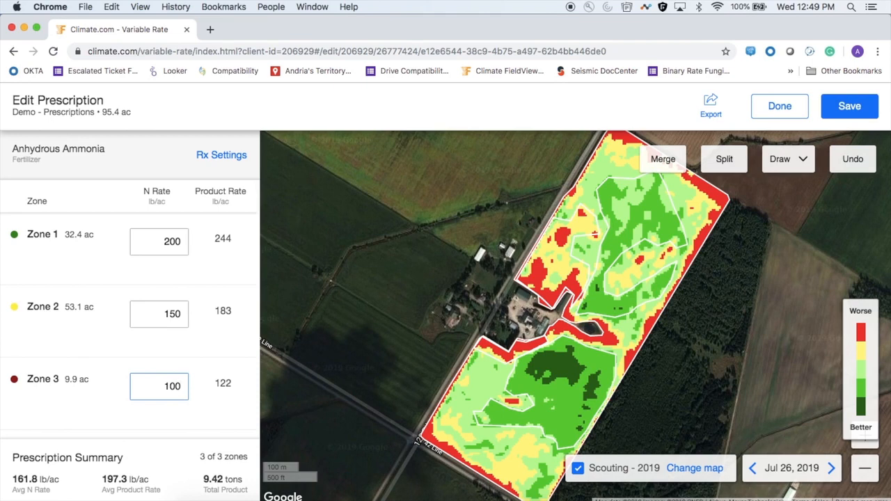
left_click(210, 399)
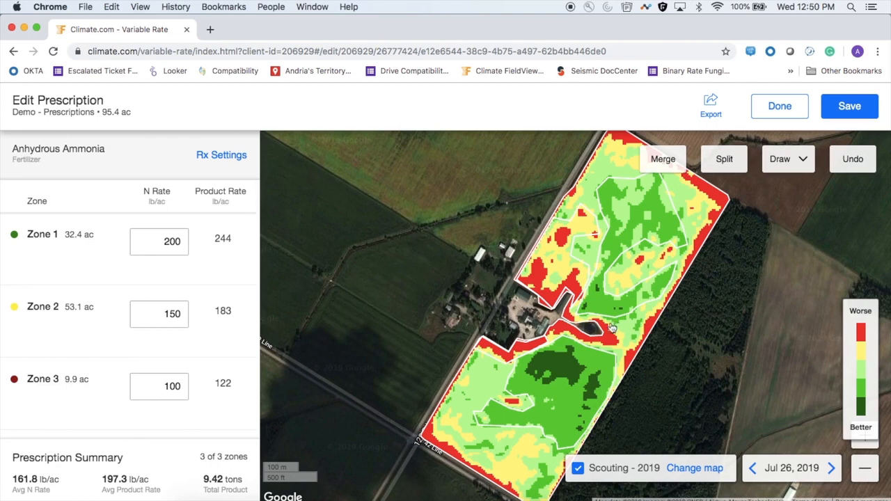
Show the Yield 2016 Corn map beneath the zones instead of the scouting map
left_click(701, 469)
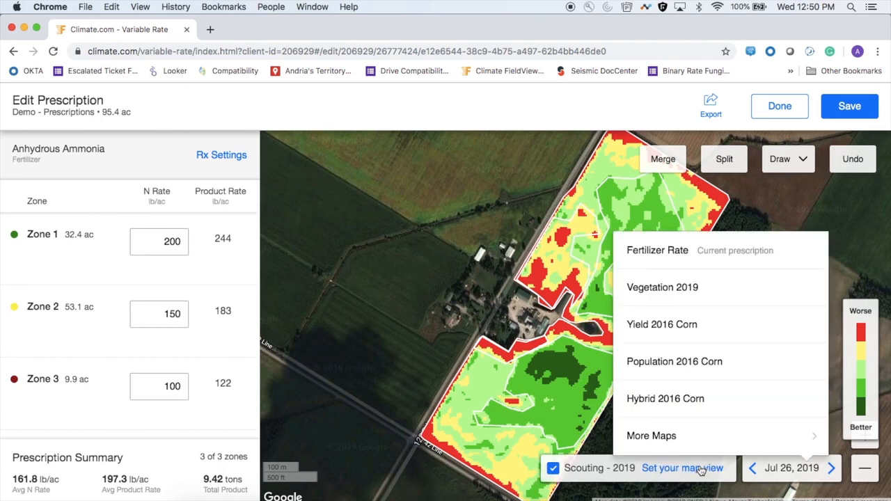
left_click(686, 328)
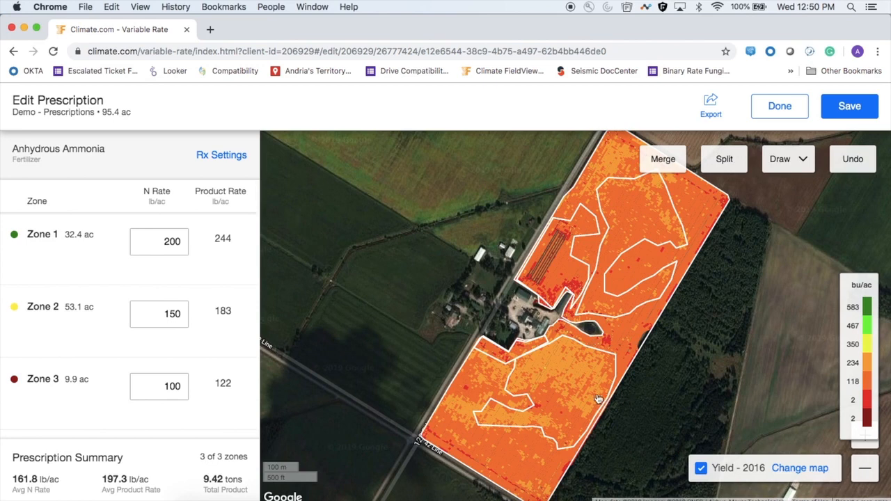
Switch the map layer back to the Fertilizer Rate of the current prescription and save the prescription
left_click(798, 469)
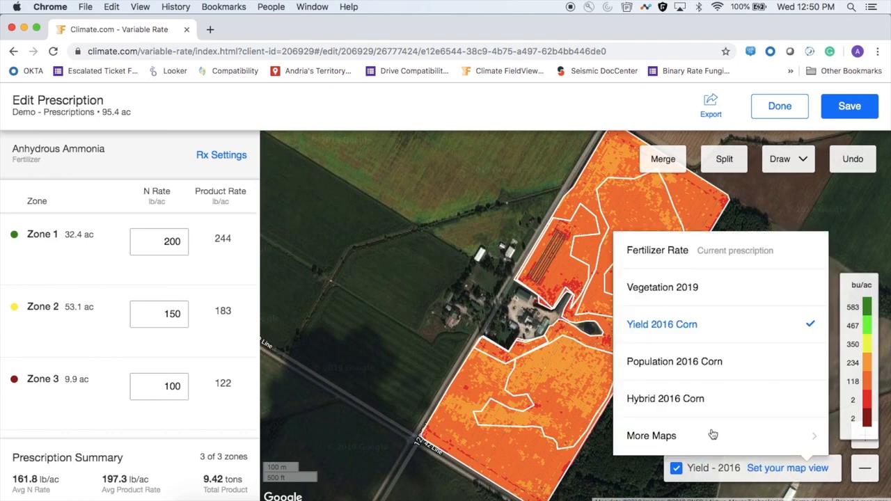
left_click(685, 252)
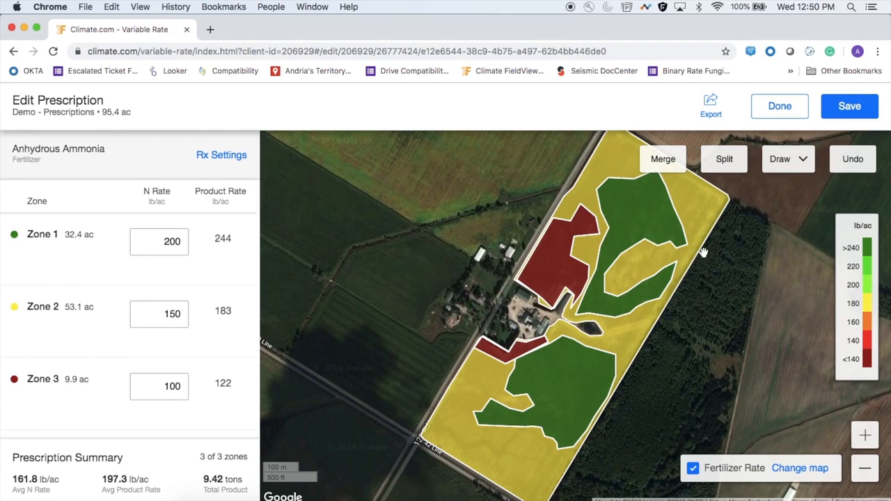
left_click(849, 111)
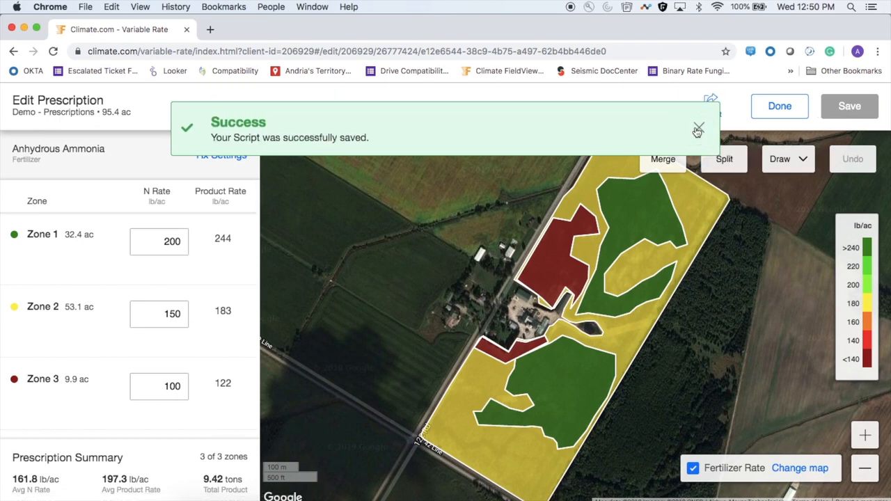
left_click(698, 132)
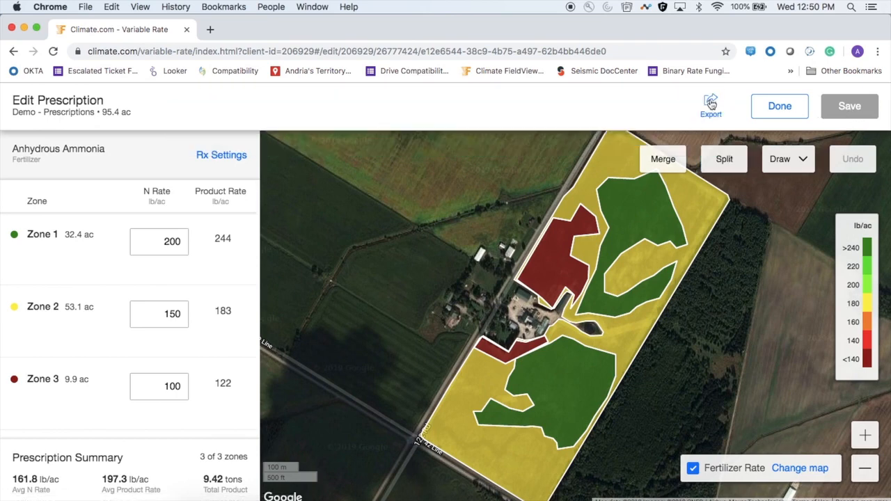
Export the anhydrous ammonia prescription as a download in the Generic (Shapefile) monitor format
left_click(710, 103)
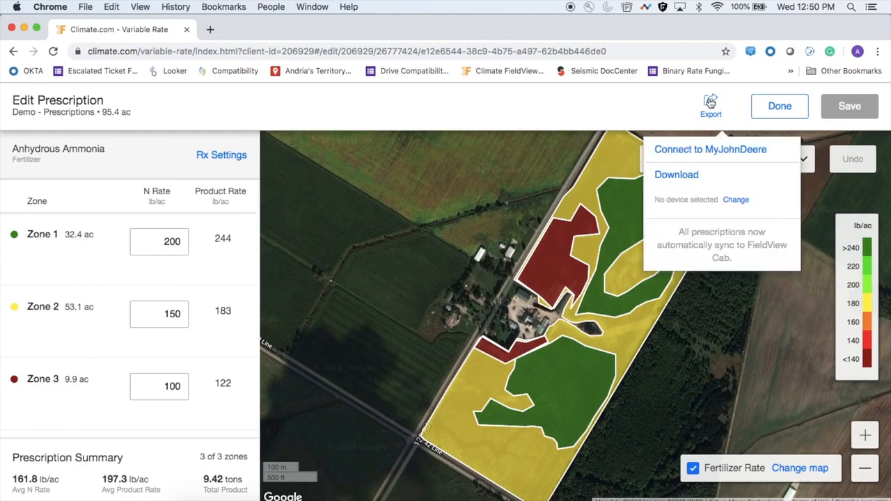
left_click(694, 175)
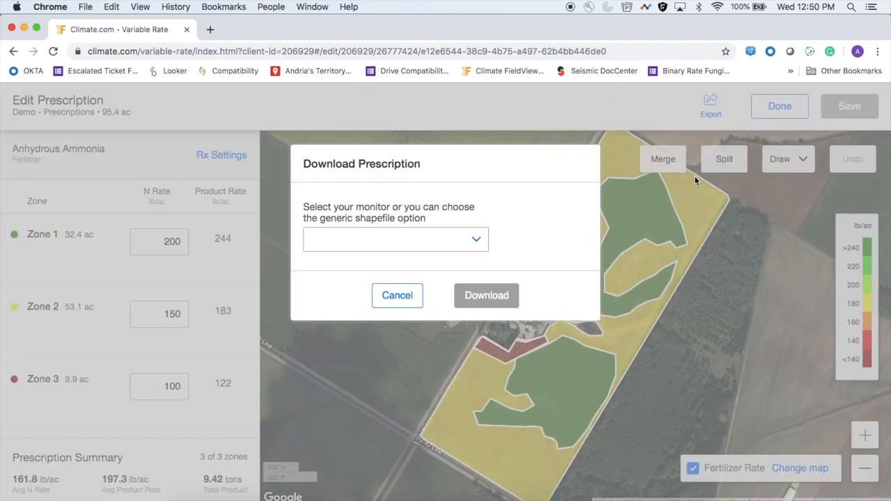
left_click(476, 240)
scroll(436, 408, "down", 2)
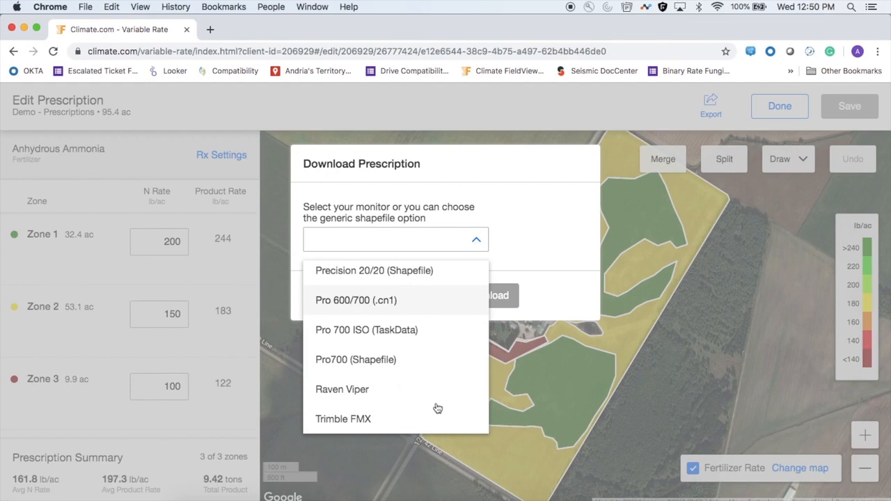
scroll(437, 408, "up", 2)
scroll(437, 408, "up", 1)
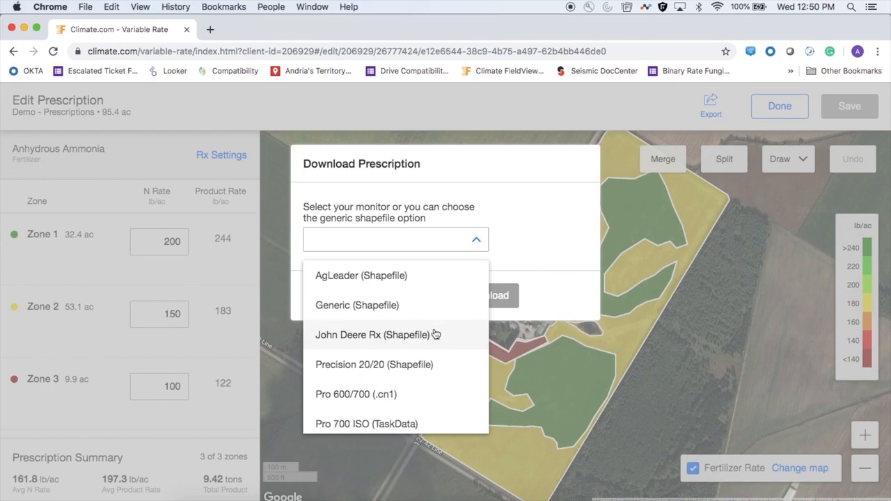
scroll(436, 334, "down", 3)
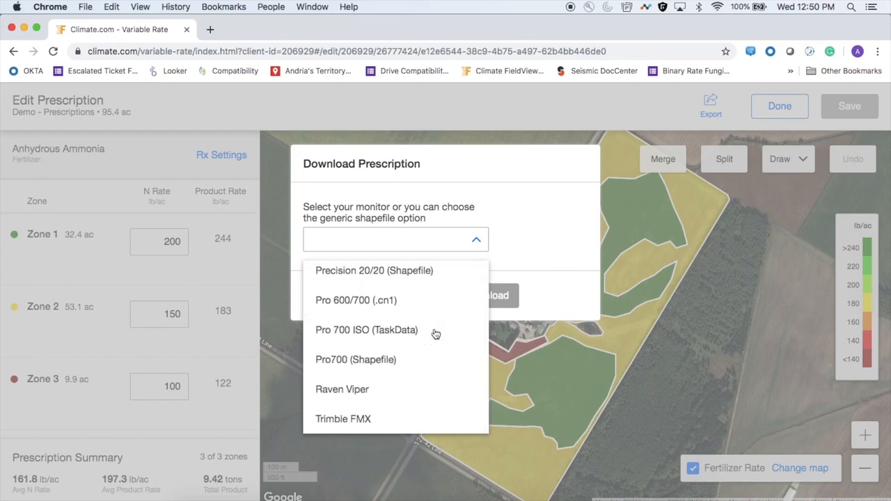
scroll(435, 335, "up", 3)
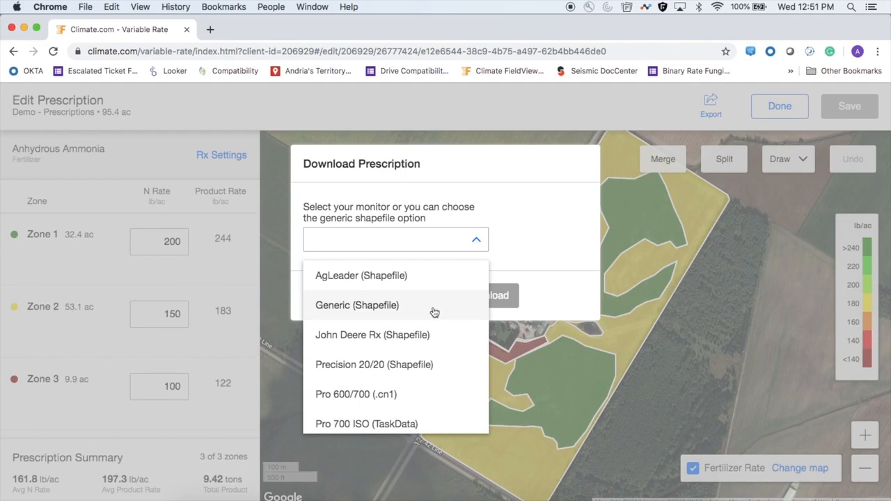
left_click(435, 312)
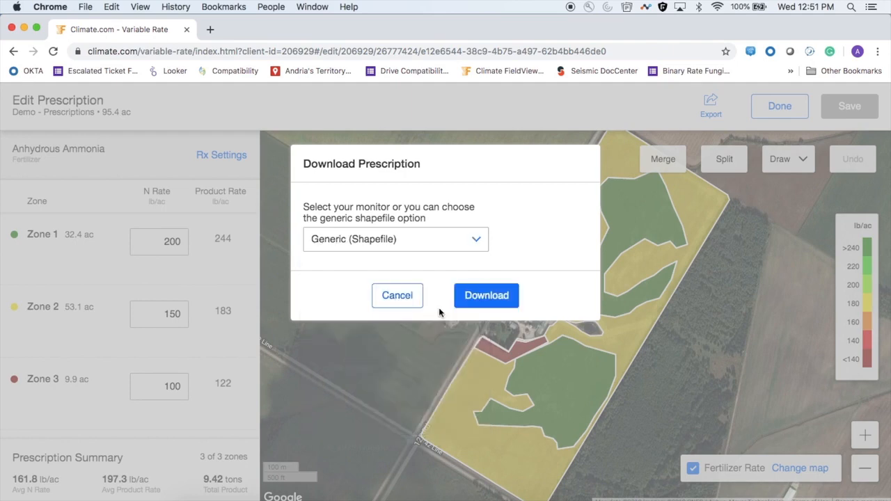
left_click(486, 296)
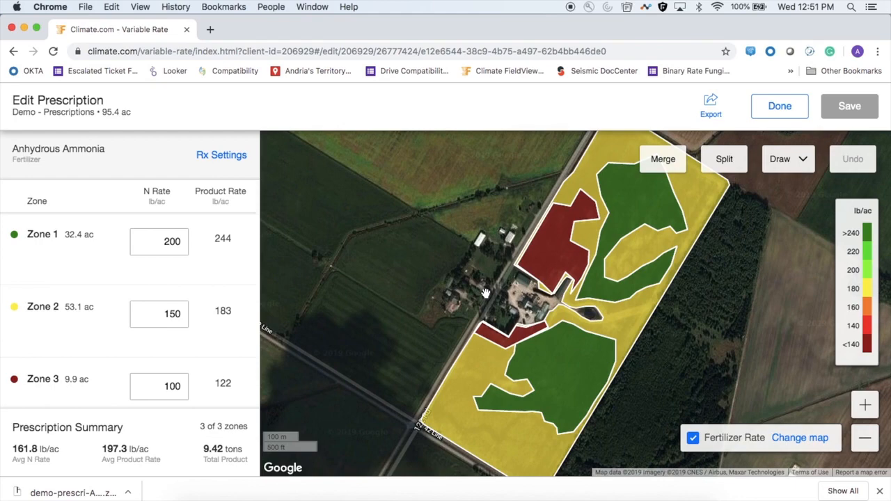
Finish editing the prescription and look through the field's 2019 fertility prescriptions list
left_click(774, 108)
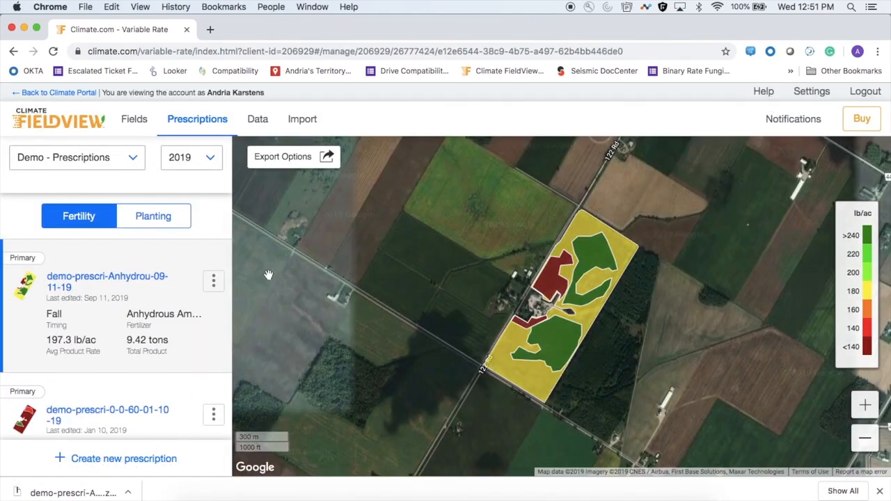
scroll(149, 358, "down", 3)
scroll(153, 355, "up", 3)
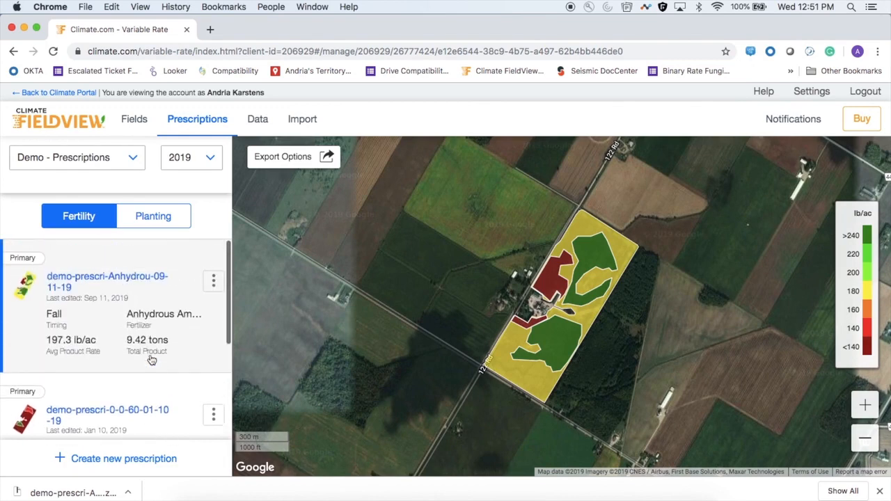